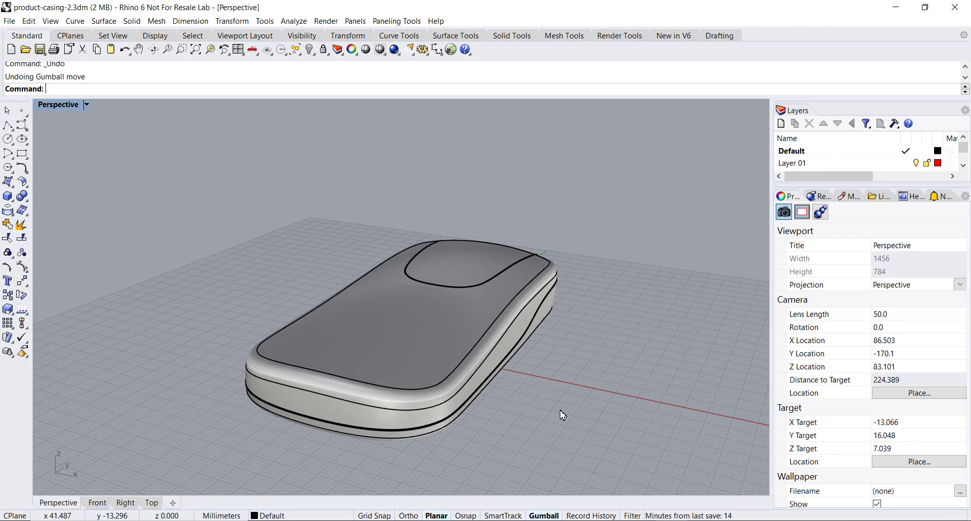
Raise the button piece, lift the main casing body and drop the lower shell with the gumball
{"action": "mouse_move", "coordinate": [562, 415]}
{"action": "right_mouse_down"}
{"action": "mouse_move", "coordinate": [549, 415]}
{"action": "mouse_move", "coordinate": [556, 423]}
{"action": "right_mouse_up"}
{"action": "left_click", "coordinate": [478, 259]}
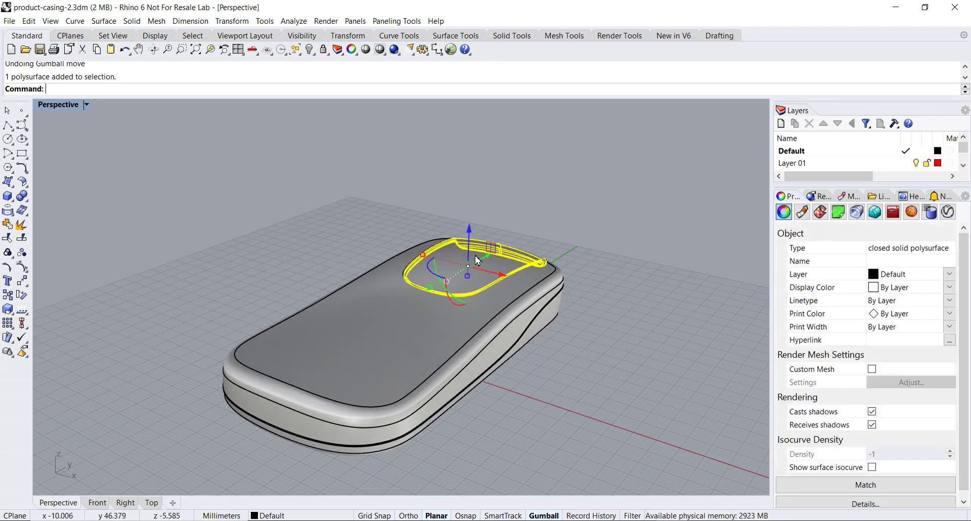
{"action": "left_click_drag", "start_coordinate": [469, 228], "coordinate": [471, 124]}
{"action": "left_click", "coordinate": [386, 309]}
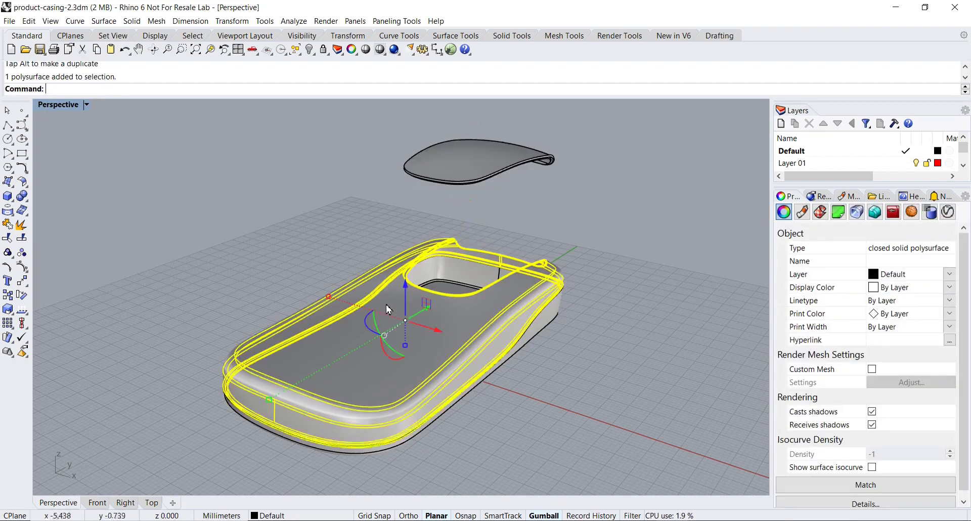
{"action": "left_click_drag", "start_coordinate": [405, 301], "coordinate": [406, 332]}
{"action": "left_click", "coordinate": [454, 353]}
{"action": "right_click_drag", "start_coordinate": [545, 412], "coordinate": [568, 413]}
{"action": "left_click", "coordinate": [583, 413]}
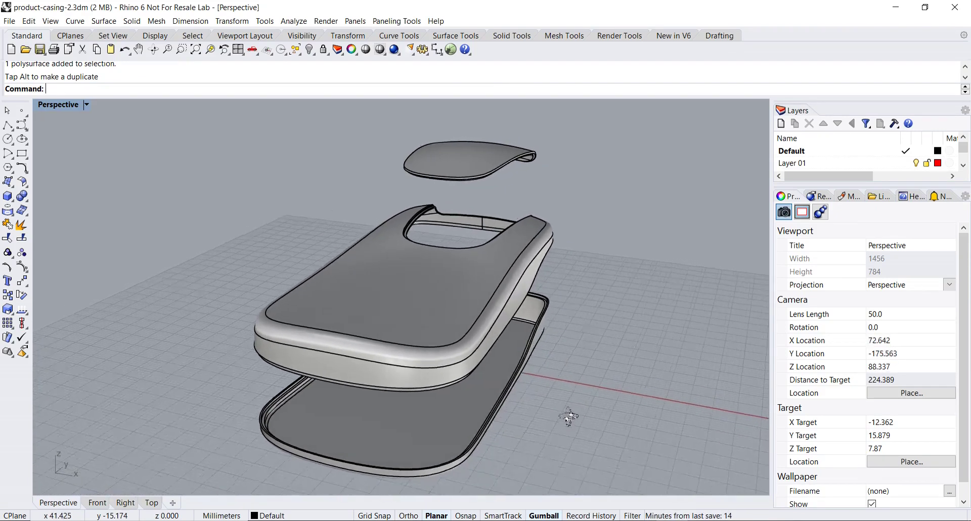
Raise the middle casing a little higher to widen the gap between the parts
{"action": "left_click", "coordinate": [457, 172]}
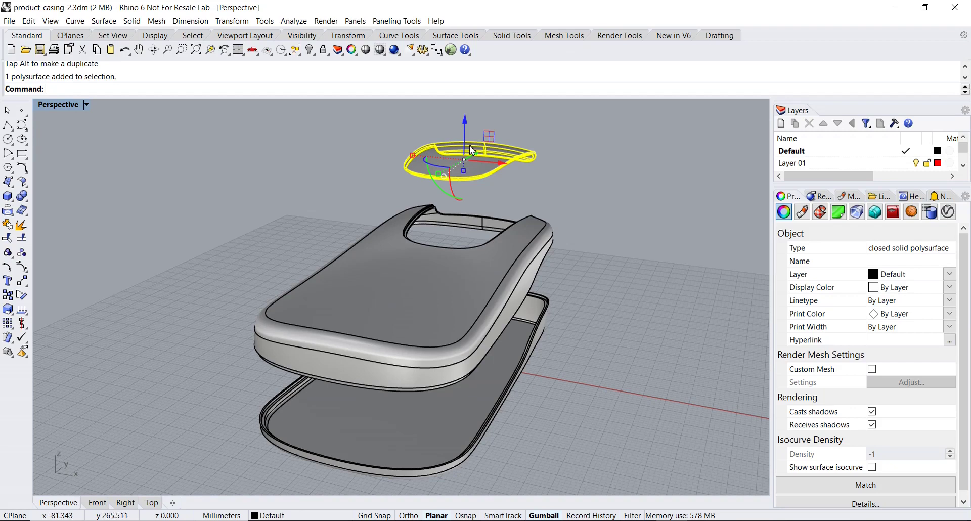
{"action": "left_click", "coordinate": [401, 285]}
{"action": "left_click_drag", "start_coordinate": [422, 238], "coordinate": [421, 222]}
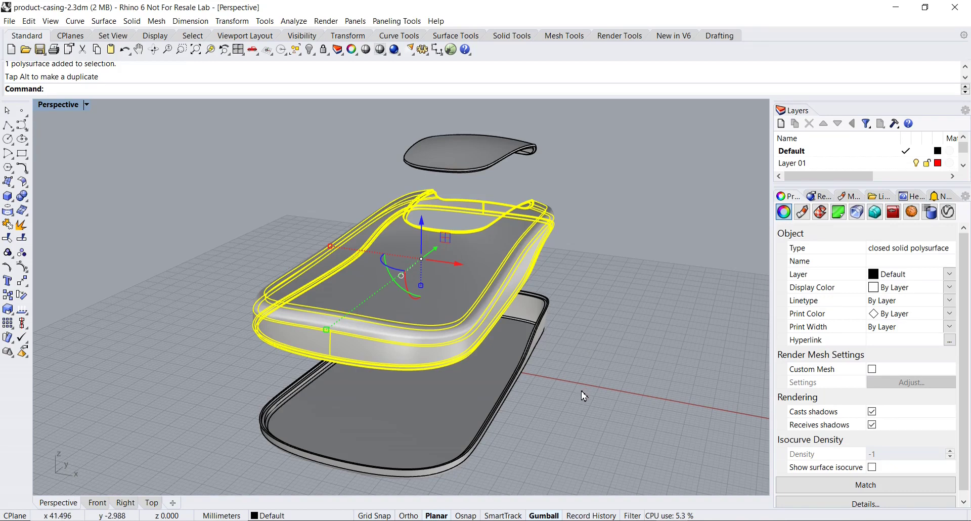
{"action": "key", "text": "Escape"}
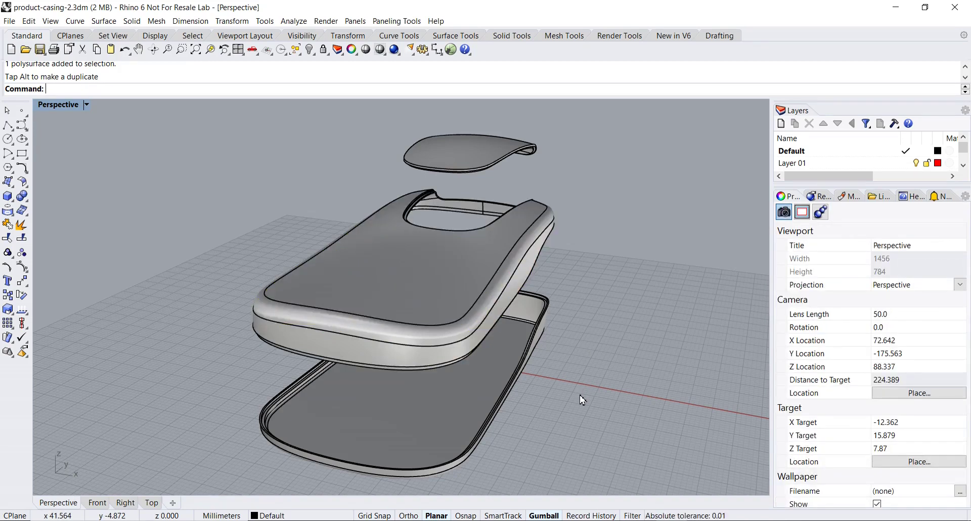
{"action": "mouse_move", "coordinate": [582, 399]}
{"action": "right_mouse_down"}
{"action": "mouse_move", "coordinate": [593, 395]}
{"action": "mouse_move", "coordinate": [581, 392]}
{"action": "right_mouse_up"}
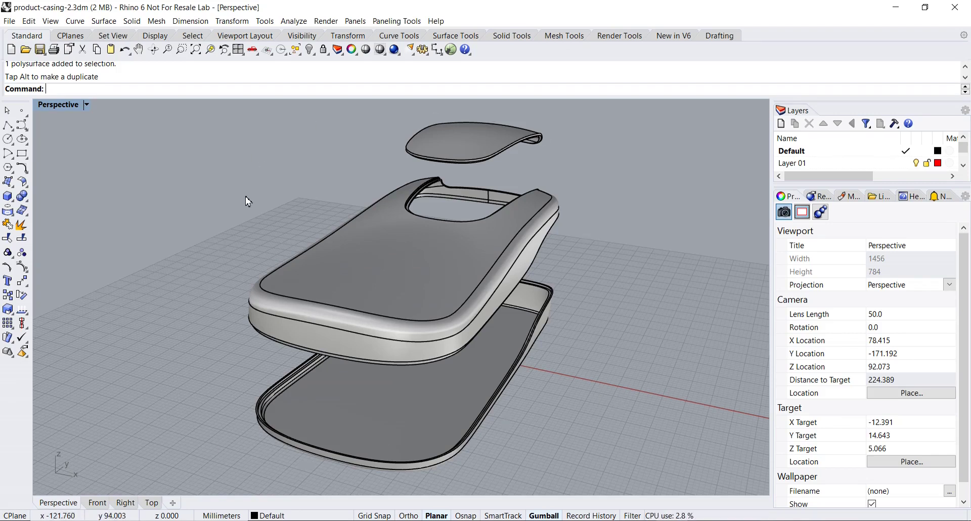
Run Make 2-D Drawing on all three window-selected casing parts using View projection
{"action": "left_click", "coordinate": [191, 21]}
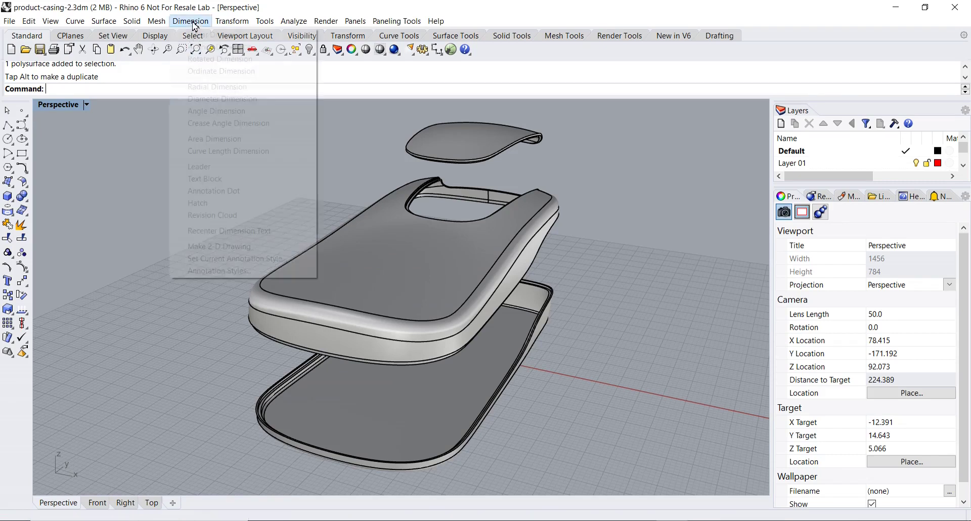
{"action": "left_click", "coordinate": [221, 246]}
{"action": "mouse_move", "coordinate": [178, 108]}
{"action": "left_mouse_down"}
{"action": "mouse_move", "coordinate": [481, 221]}
{"action": "mouse_move", "coordinate": [607, 357]}
{"action": "mouse_move", "coordinate": [607, 474]}
{"action": "left_mouse_up"}
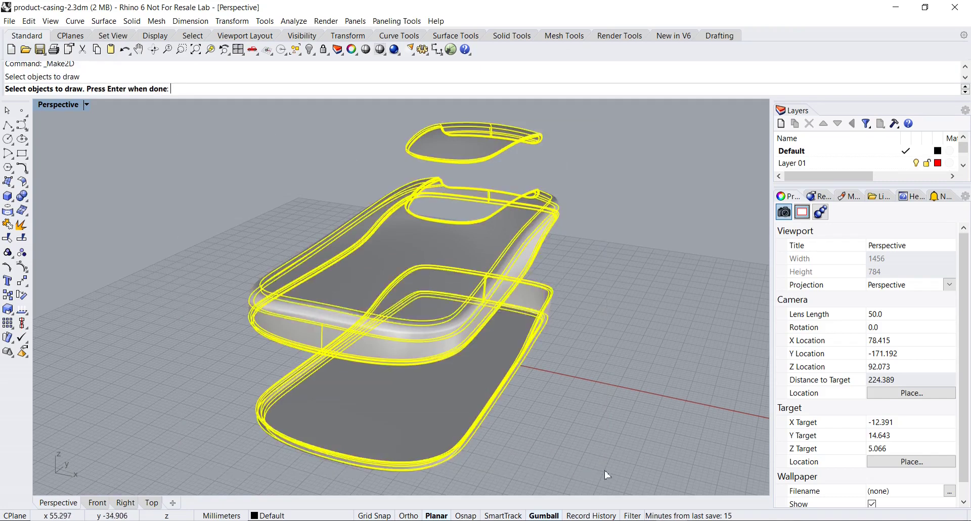
{"action": "key", "text": "Return"}
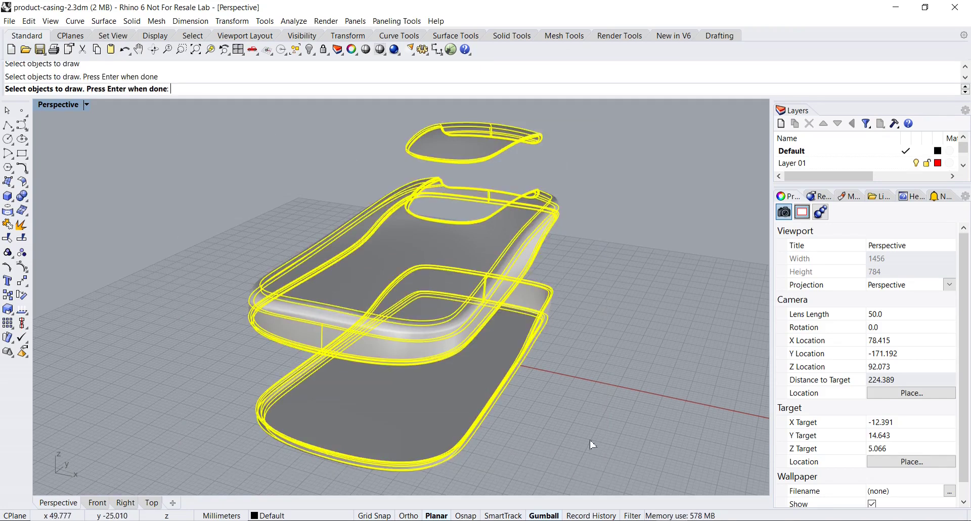
{"action": "left_click_drag", "start_coordinate": [214, 126], "coordinate": [196, 126]}
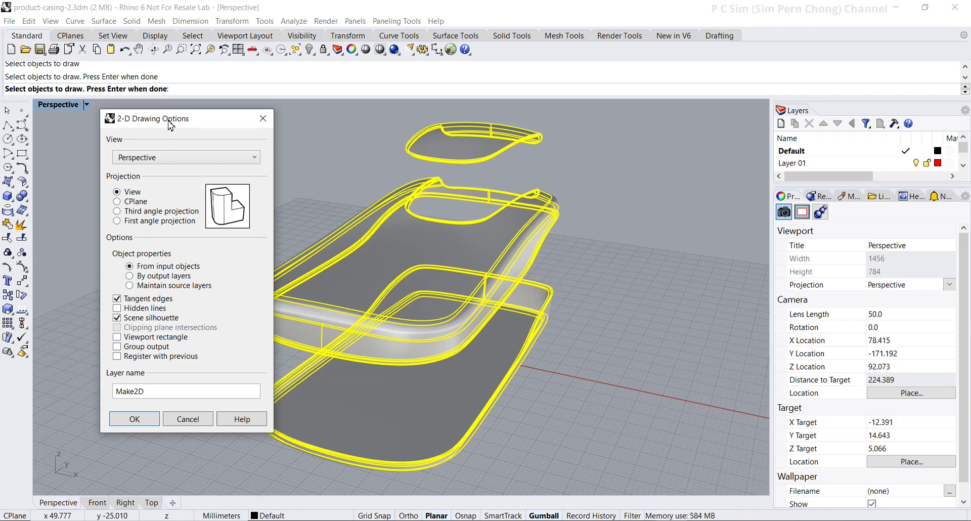
{"action": "left_click_drag", "start_coordinate": [171, 124], "coordinate": [163, 120]}
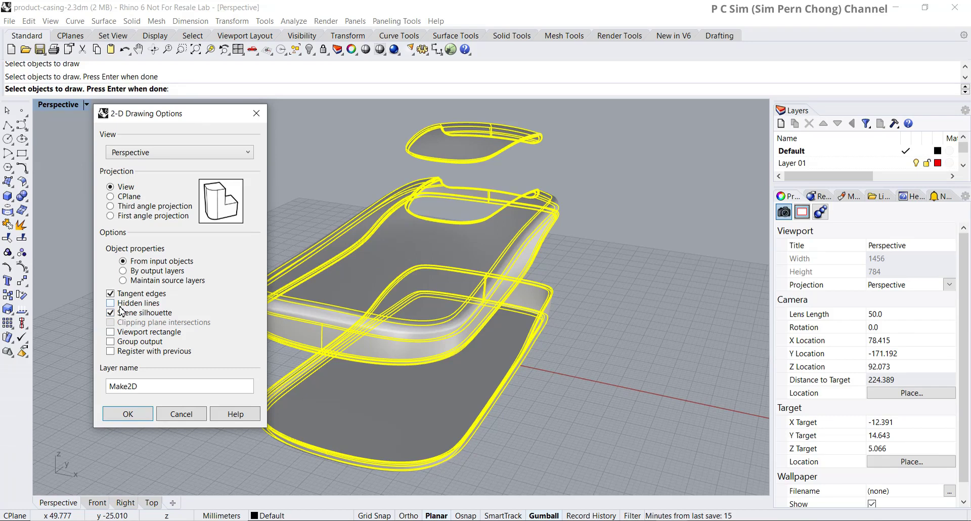
{"action": "left_click", "coordinate": [128, 414]}
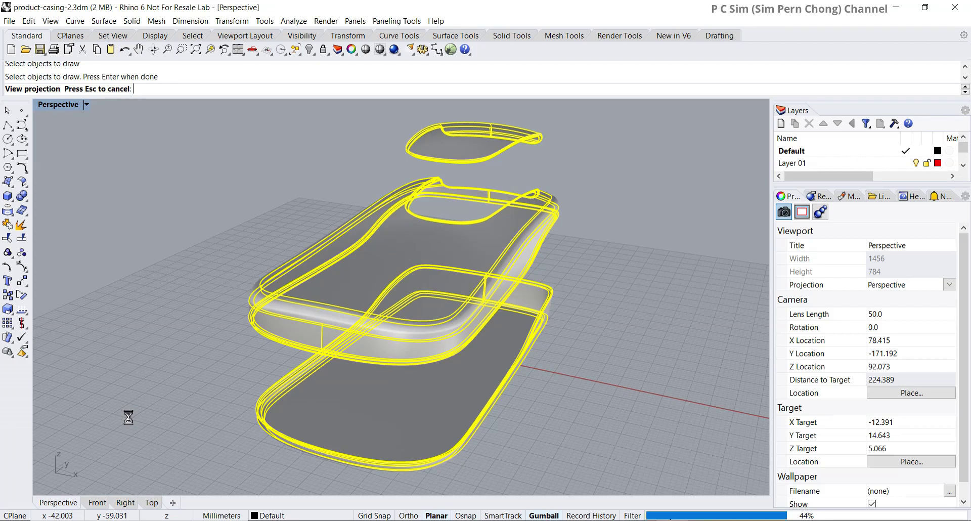
Maximize the Top view and isolate the Make2D drawing curves, hiding the 3-D model
{"action": "double_click", "coordinate": [57, 105]}
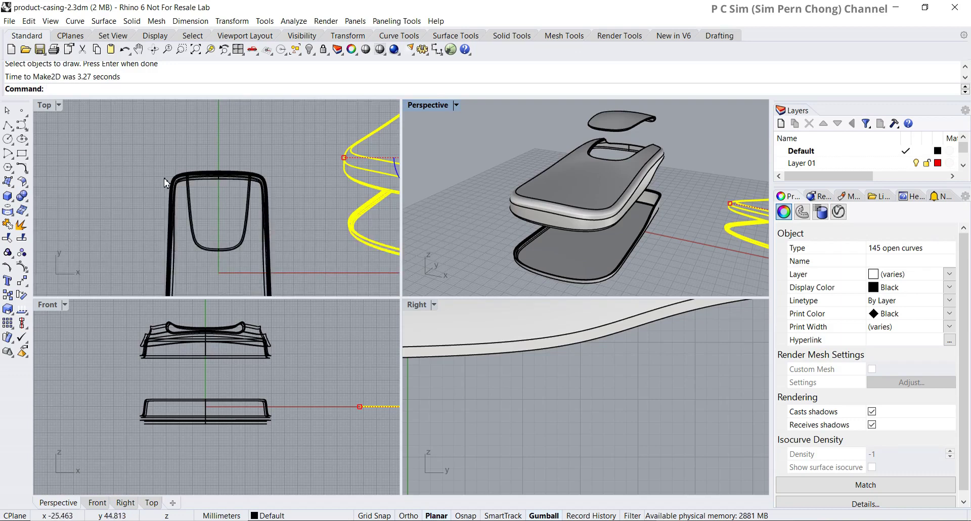
{"action": "scroll", "coordinate": [88, 161], "scroll_direction": "down", "scroll_amount": 2}
{"action": "right_click_drag", "start_coordinate": [209, 198], "coordinate": [194, 200]}
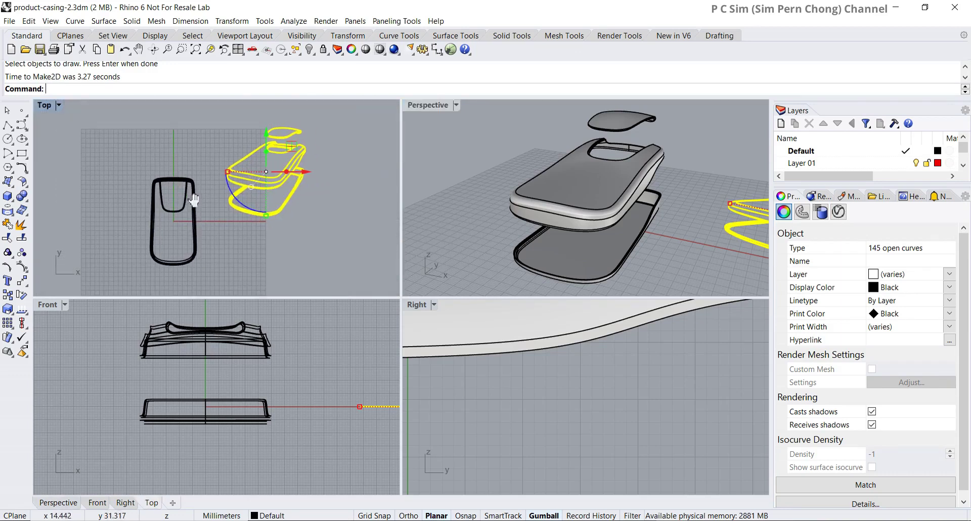
{"action": "double_click", "coordinate": [46, 105]}
{"action": "scroll", "coordinate": [238, 268], "scroll_direction": "up", "scroll_amount": 1}
{"action": "scroll", "coordinate": [357, 321], "scroll_direction": "up", "scroll_amount": 2}
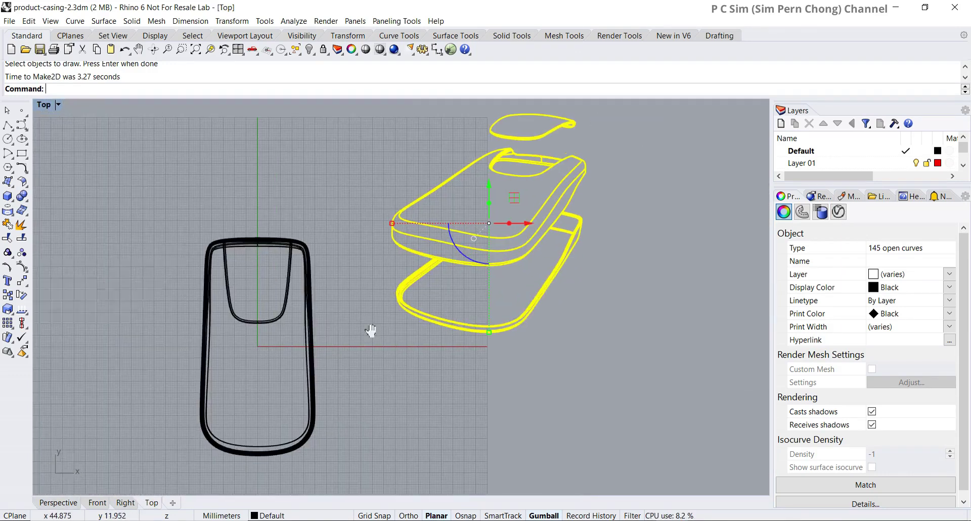
{"action": "left_click", "coordinate": [309, 51]}
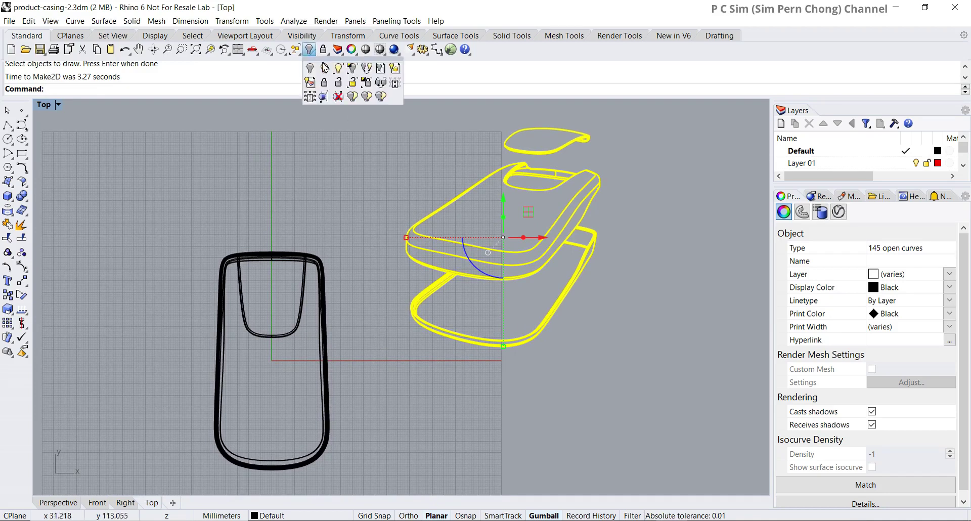
{"action": "left_click", "coordinate": [353, 69]}
{"action": "scroll", "coordinate": [262, 267], "scroll_direction": "up", "scroll_amount": 5}
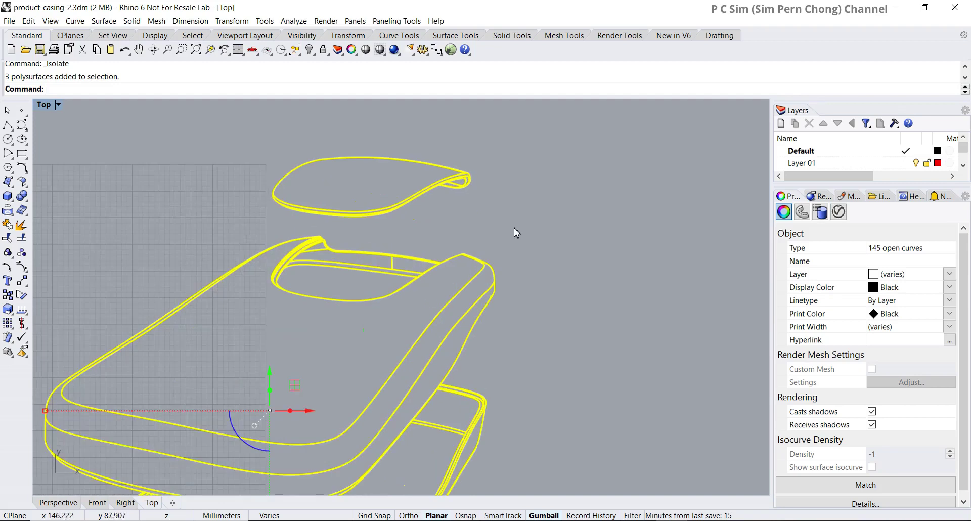
{"action": "scroll", "coordinate": [498, 250], "scroll_direction": "up", "scroll_amount": 2}
Delete the stray vertical curve and a duplicate overlapping curve at the lower corner
{"action": "left_click", "coordinate": [505, 245]}
{"action": "scroll", "coordinate": [449, 252], "scroll_direction": "up", "scroll_amount": 3}
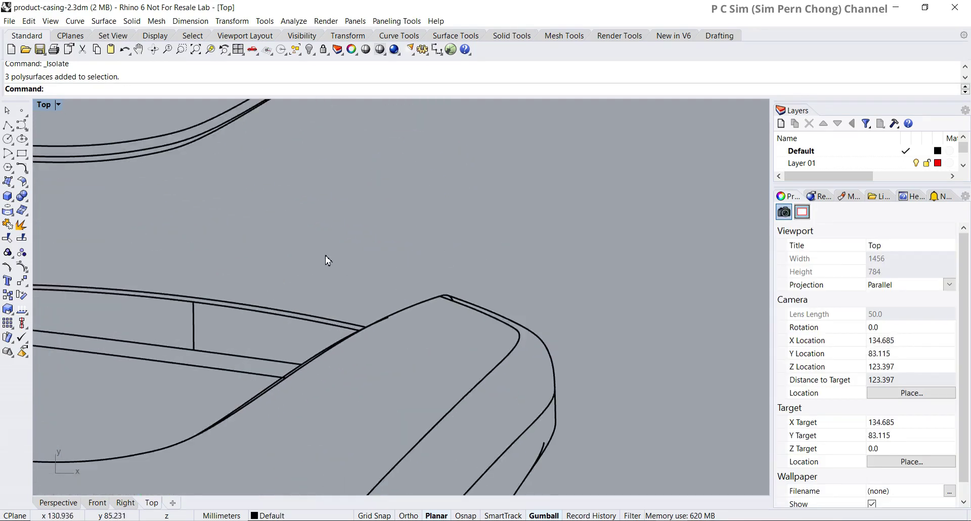
{"action": "left_click", "coordinate": [194, 324]}
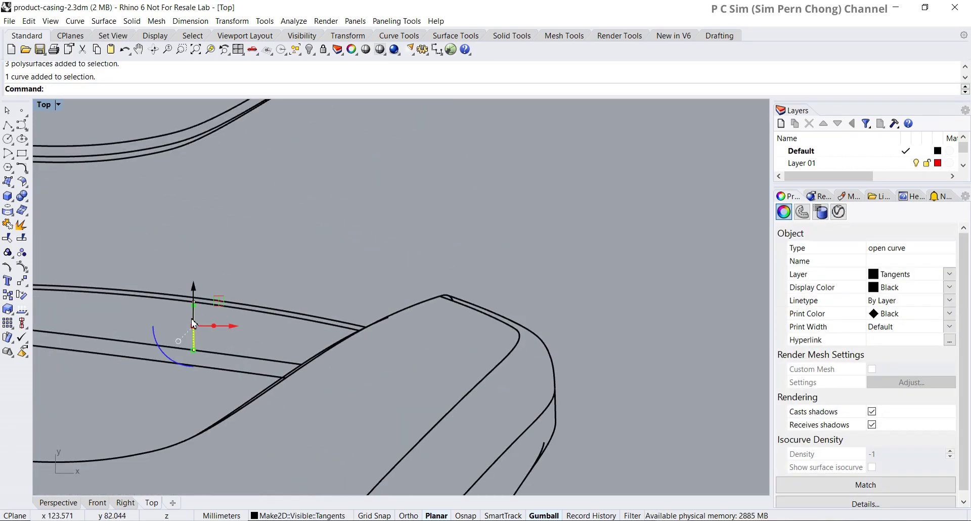
{"action": "key", "text": "Delete"}
{"action": "scroll", "coordinate": [191, 324], "scroll_direction": "down", "scroll_amount": 4}
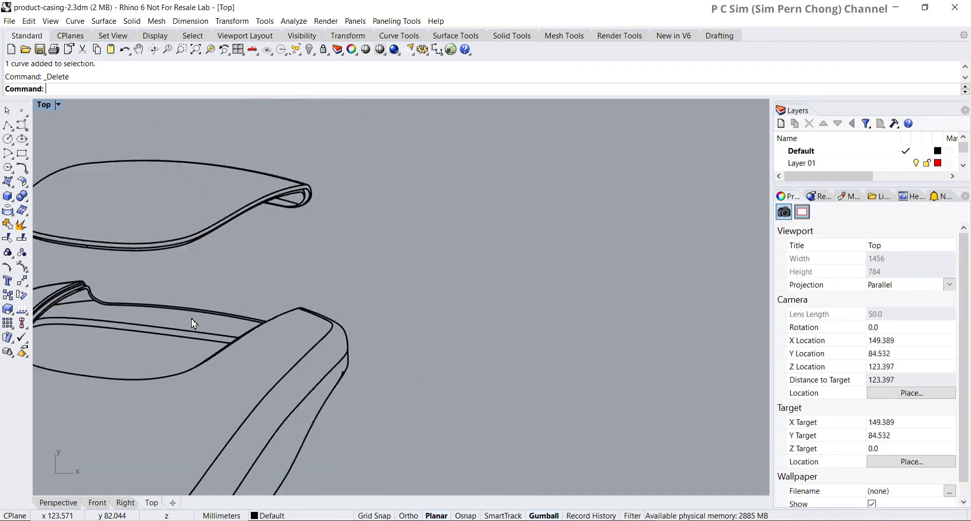
{"action": "scroll", "coordinate": [250, 282], "scroll_direction": "up", "scroll_amount": 6}
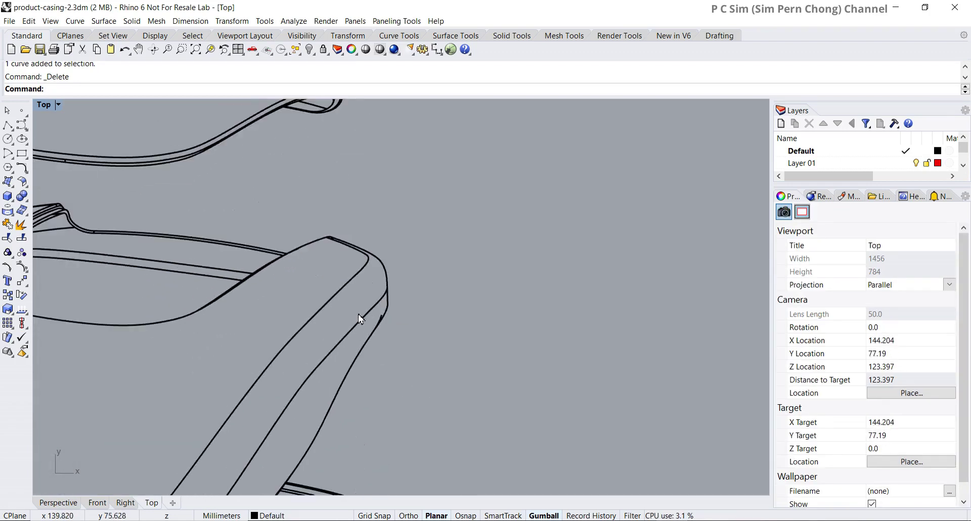
{"action": "left_click", "coordinate": [410, 326]}
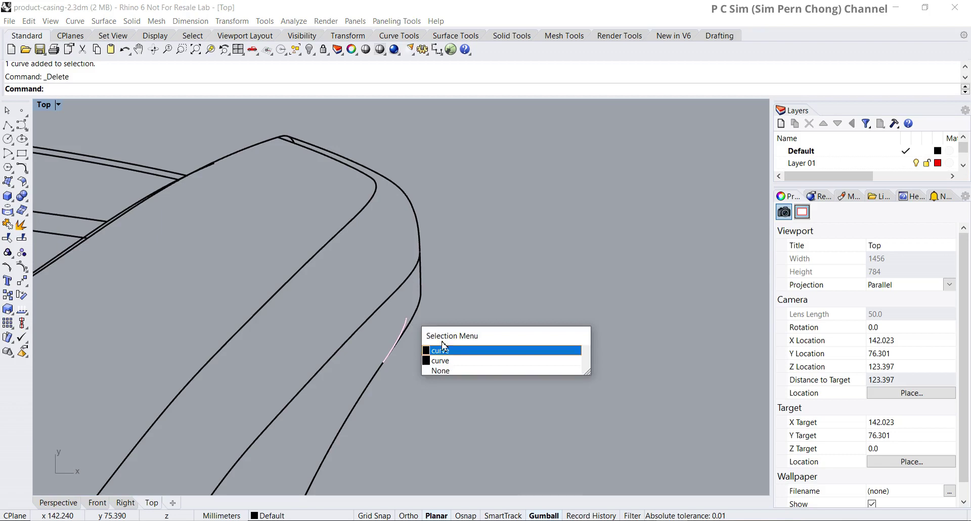
{"action": "left_click", "coordinate": [449, 350]}
{"action": "key", "text": "Delete"}
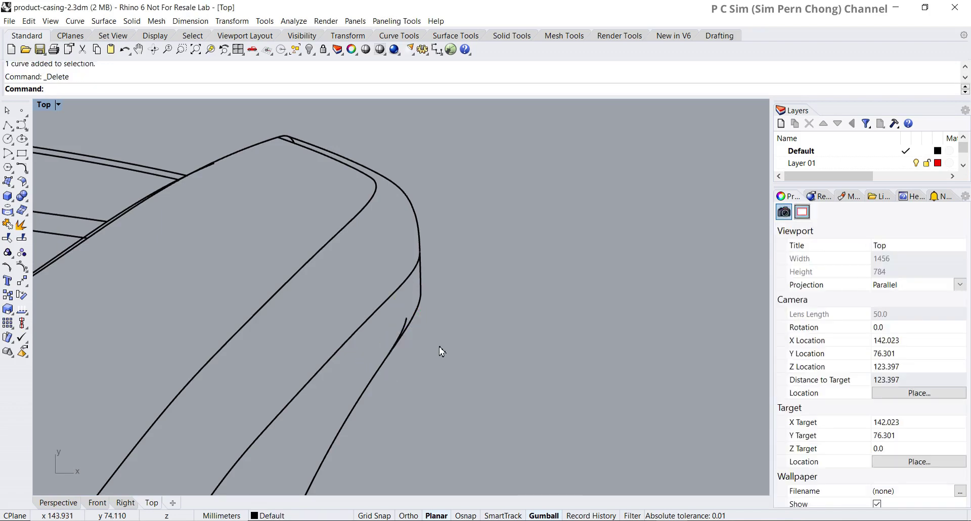
Remove the short leftover curve segment and the duplicate curve at the top corner
{"action": "left_click", "coordinate": [408, 323]}
{"action": "key", "text": "Delete"}
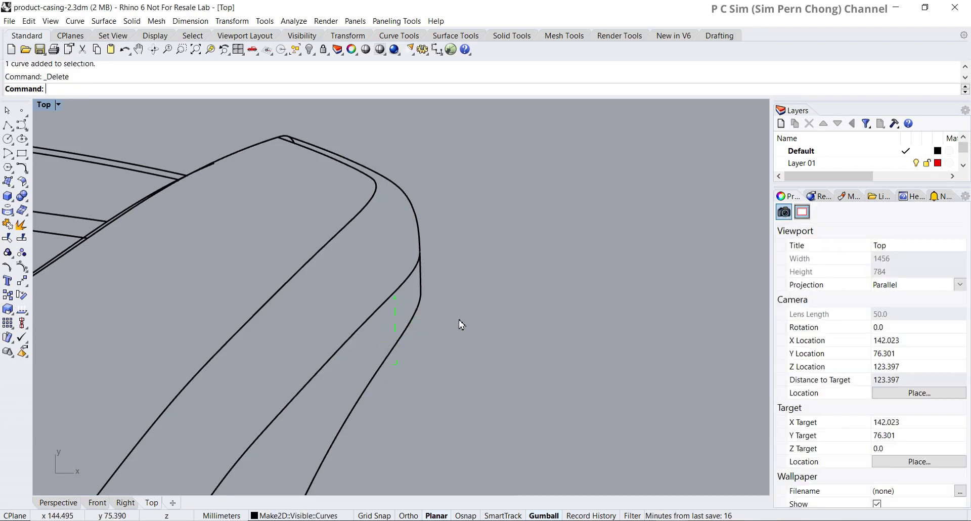
{"action": "scroll", "coordinate": [459, 325], "scroll_direction": "down", "scroll_amount": 3}
{"action": "scroll", "coordinate": [367, 241], "scroll_direction": "up", "scroll_amount": 4}
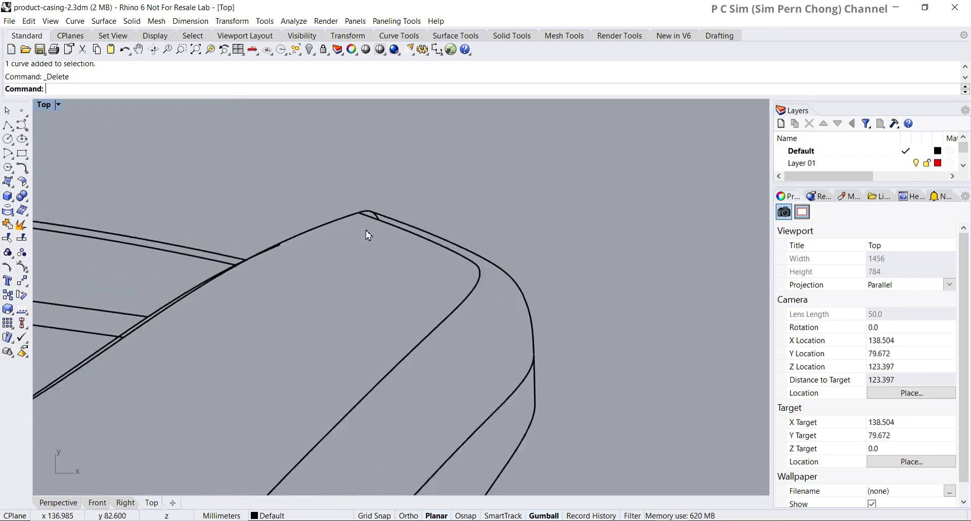
{"action": "left_click", "coordinate": [389, 207]}
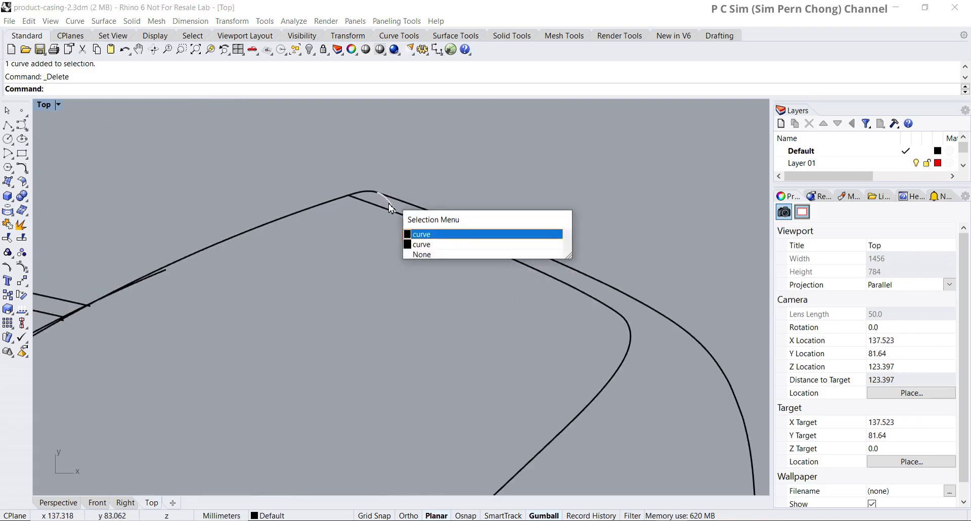
{"action": "left_click", "coordinate": [422, 235]}
{"action": "key", "text": "Delete"}
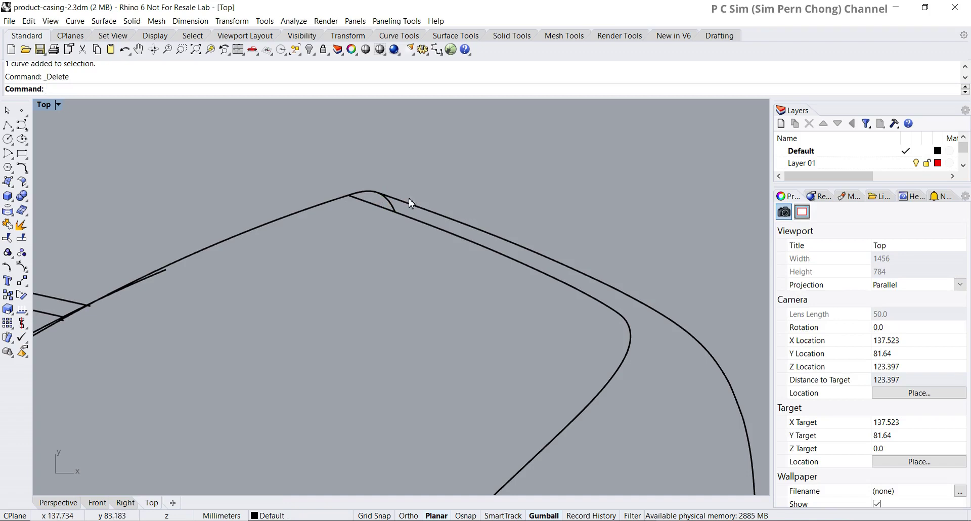
{"action": "left_click", "coordinate": [389, 205]}
{"action": "key", "text": "Escape"}
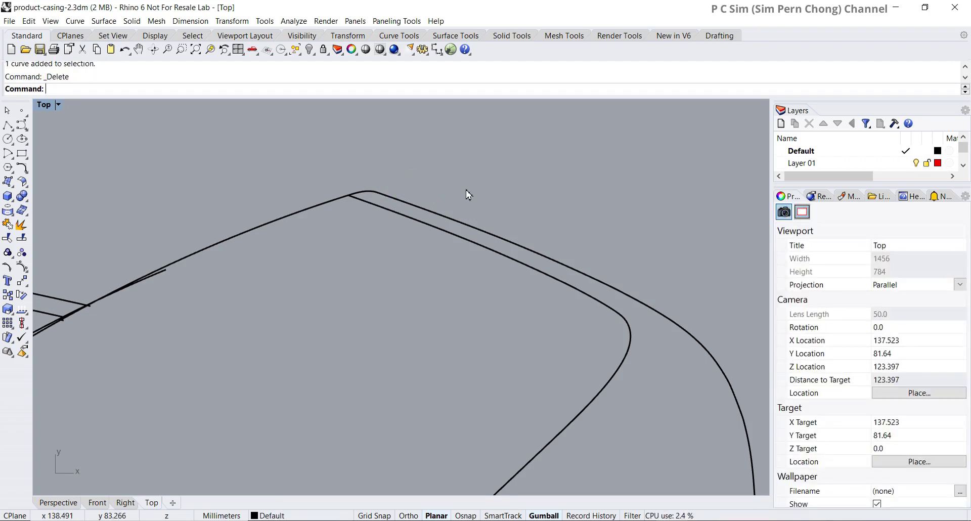
{"action": "scroll", "coordinate": [467, 193], "scroll_direction": "down", "scroll_amount": 2}
{"action": "scroll", "coordinate": [267, 245], "scroll_direction": "up", "scroll_amount": 4}
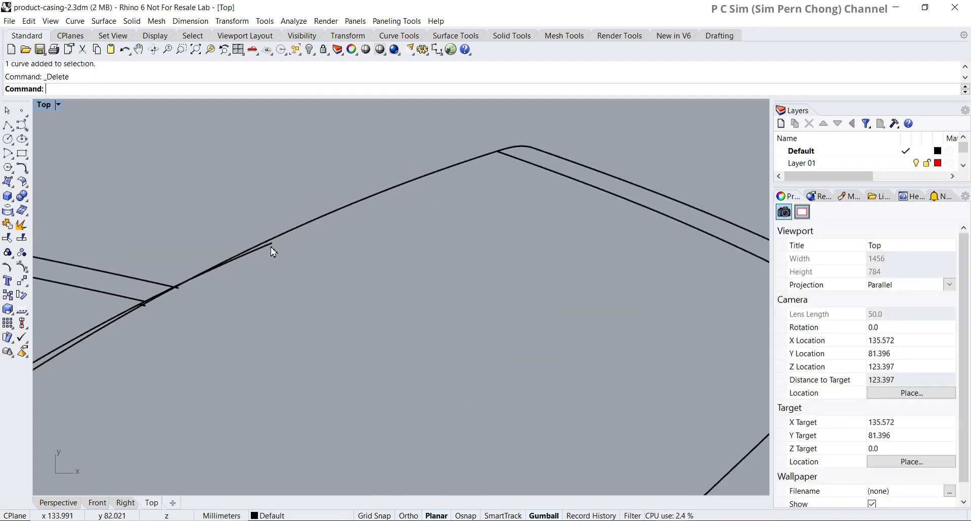
Delete two more stray edge curves and centre the whole exploded casing in view
{"action": "left_click", "coordinate": [271, 251]}
{"action": "left_click", "coordinate": [324, 277]}
{"action": "scroll", "coordinate": [326, 281], "scroll_direction": "down", "scroll_amount": 5}
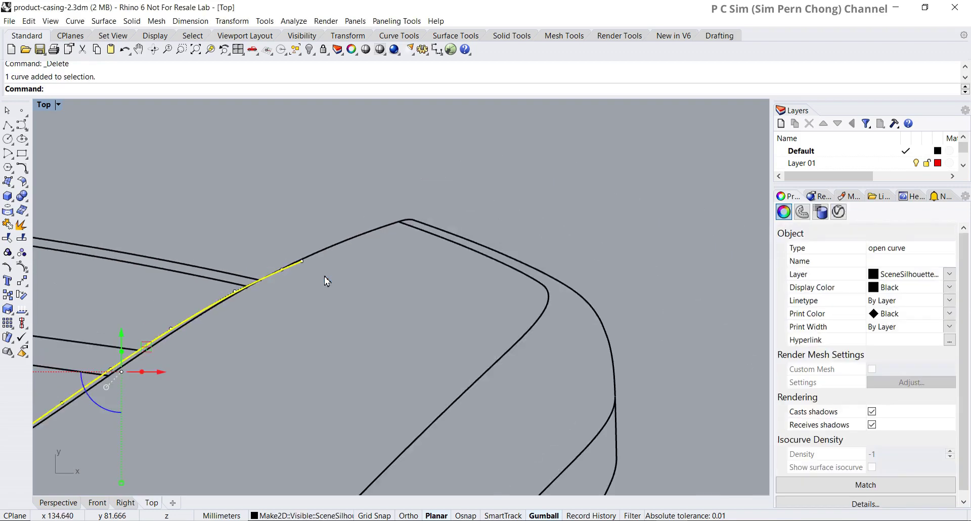
{"action": "key", "text": "Delete"}
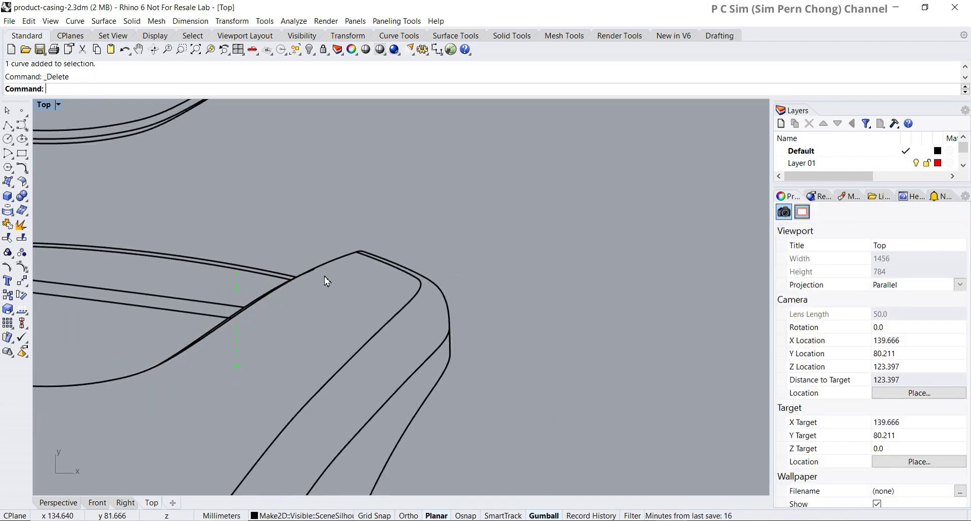
{"action": "right_click_drag", "start_coordinate": [360, 281], "coordinate": [559, 234]}
{"action": "scroll", "coordinate": [540, 233], "scroll_direction": "down", "scroll_amount": 3}
{"action": "scroll", "coordinate": [585, 341], "scroll_direction": "up", "scroll_amount": 8}
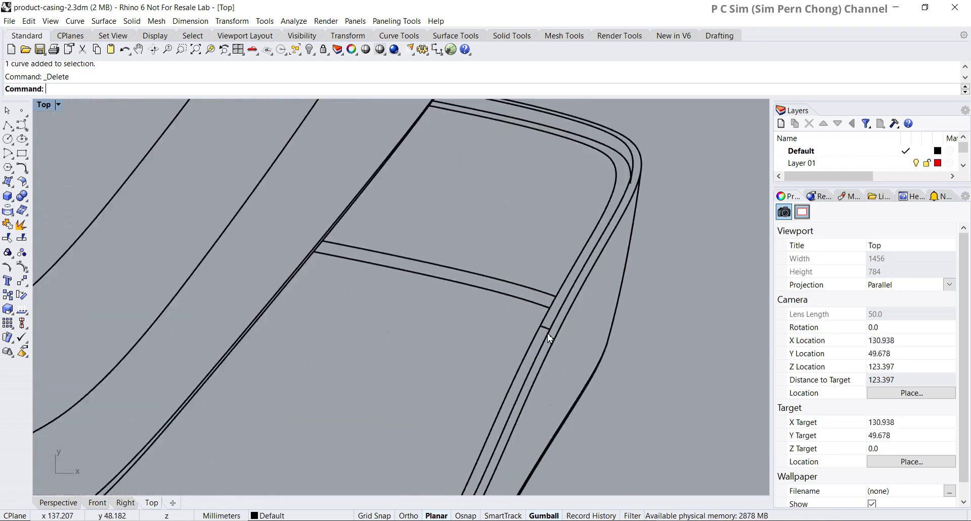
{"action": "left_click", "coordinate": [544, 325]}
{"action": "key", "text": "Delete"}
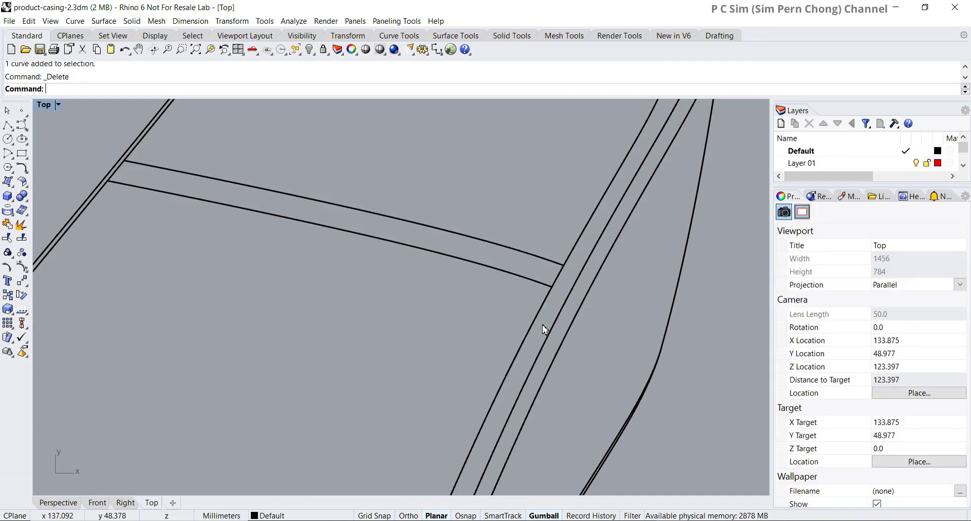
{"action": "scroll", "coordinate": [543, 328], "scroll_direction": "down", "scroll_amount": 5}
{"action": "scroll", "coordinate": [544, 328], "scroll_direction": "down", "scroll_amount": 5}
{"action": "right_click_drag", "start_coordinate": [536, 325], "coordinate": [509, 326]}
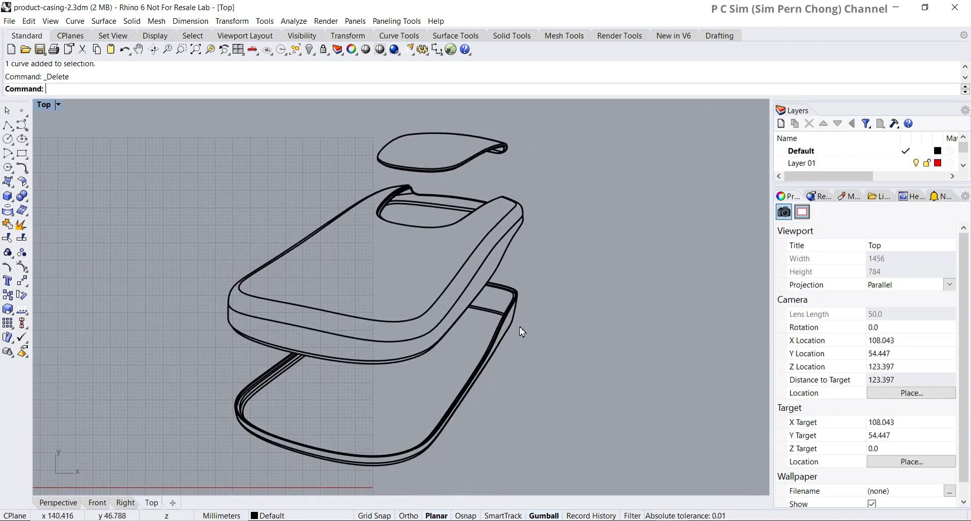
{"action": "right_click_drag", "start_coordinate": [558, 348], "coordinate": [544, 355]}
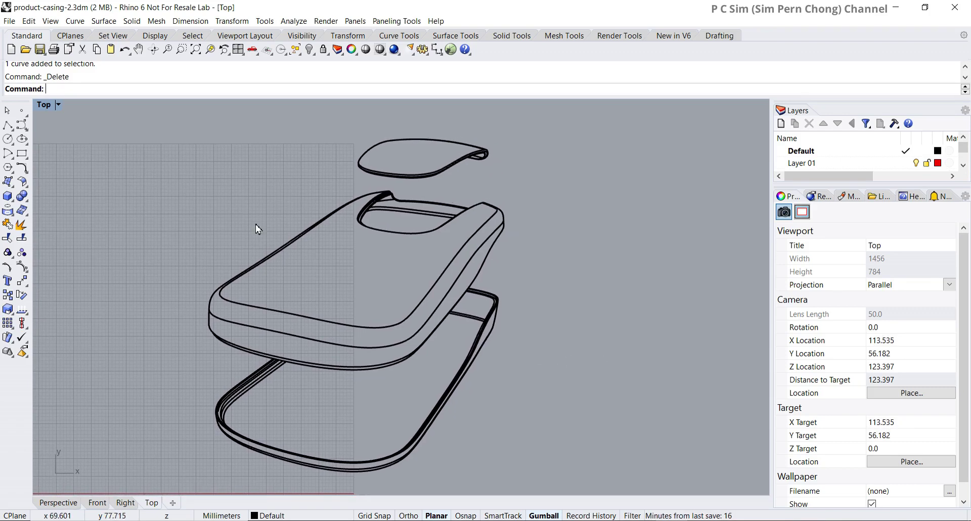
Create an A3 landscape layout named 'Exploded View' printing to CutePDF Writer
{"action": "left_click", "coordinate": [51, 21]}
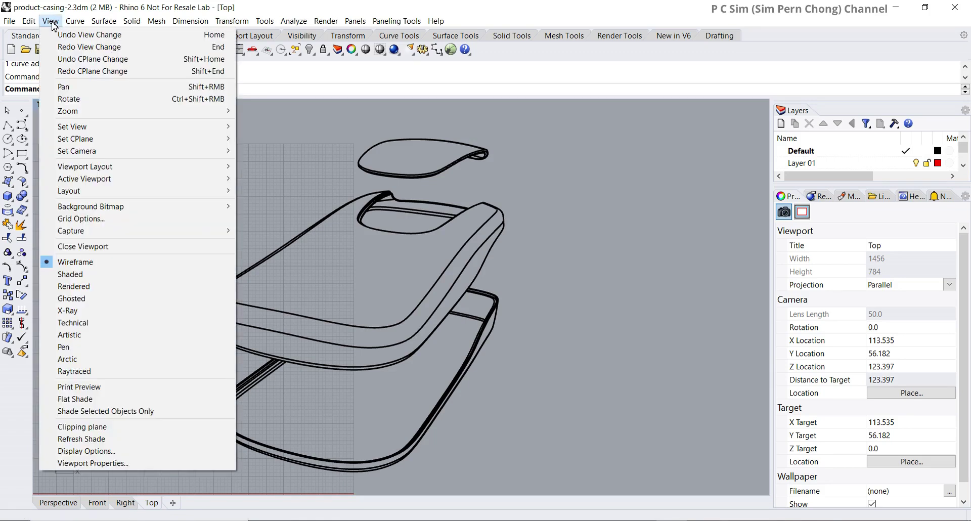
{"action": "mouse_move", "coordinate": [222, 191]}
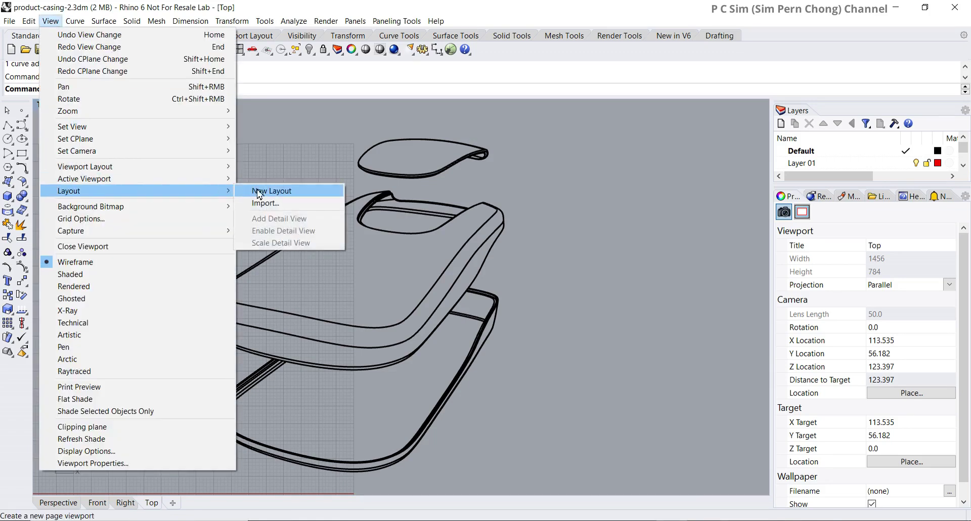
{"action": "left_click", "coordinate": [258, 191]}
{"action": "left_click_drag", "start_coordinate": [447, 154], "coordinate": [323, 169]}
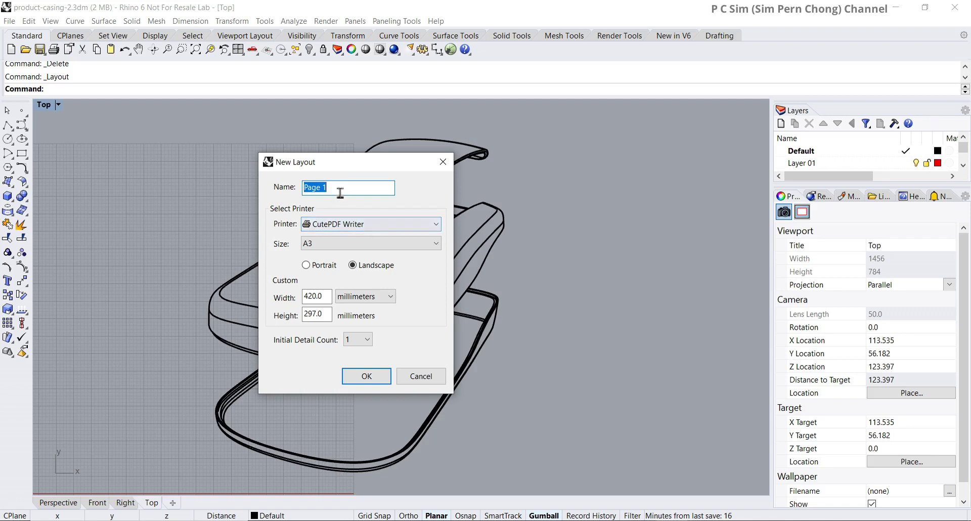
{"action": "type", "text": "Exploded View"}
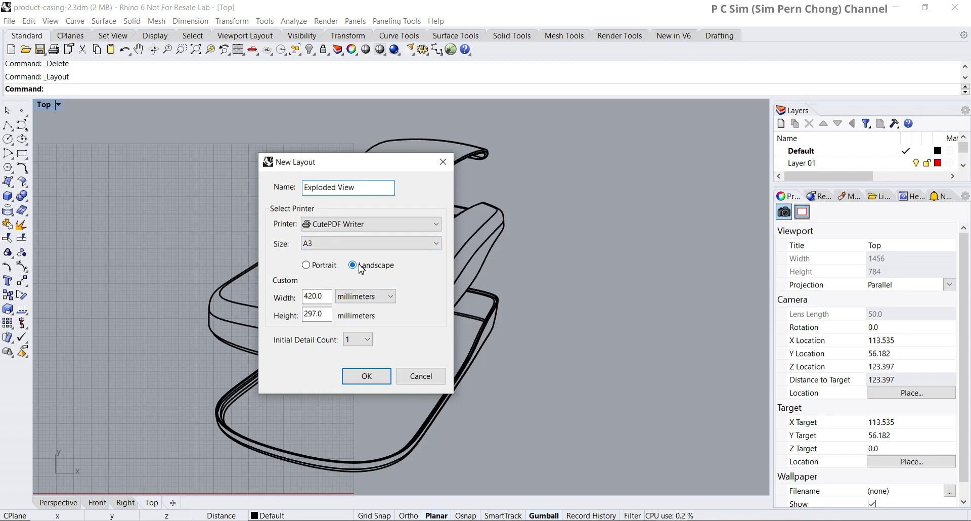
{"action": "left_click", "coordinate": [387, 381]}
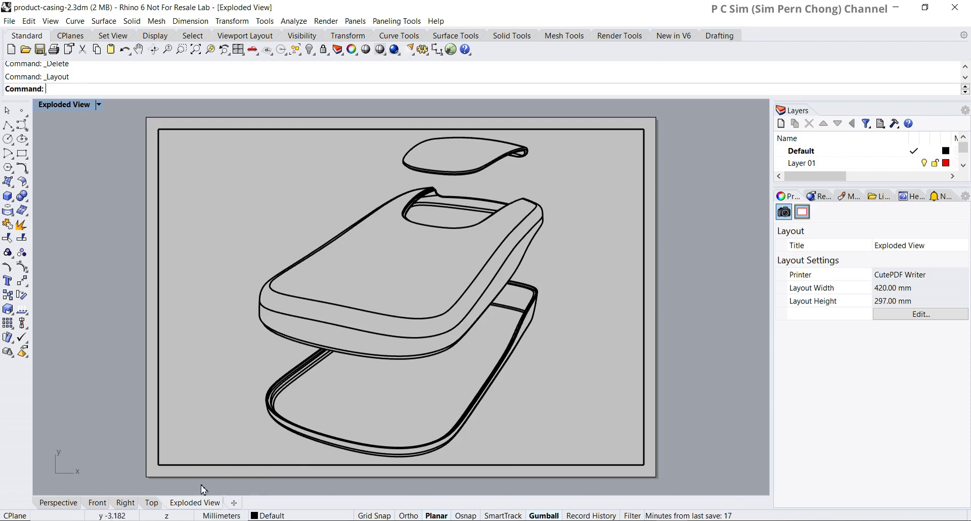
Activate the Top detail and zoom out so the casing sits smaller on the A3 sheet
{"action": "right_click_drag", "start_coordinate": [399, 371], "coordinate": [431, 382]}
{"action": "scroll", "coordinate": [428, 345], "scroll_direction": "up", "scroll_amount": 3}
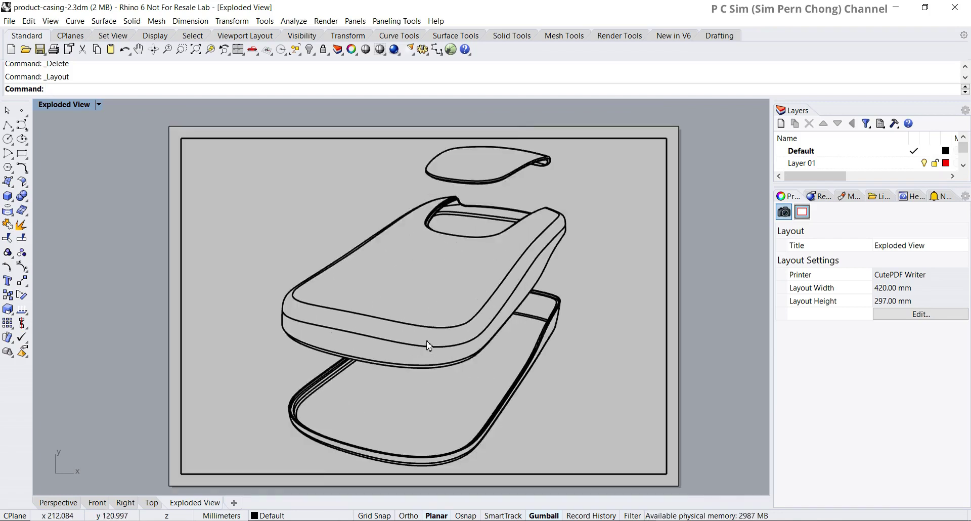
{"action": "scroll", "coordinate": [428, 345], "scroll_direction": "down", "scroll_amount": 3}
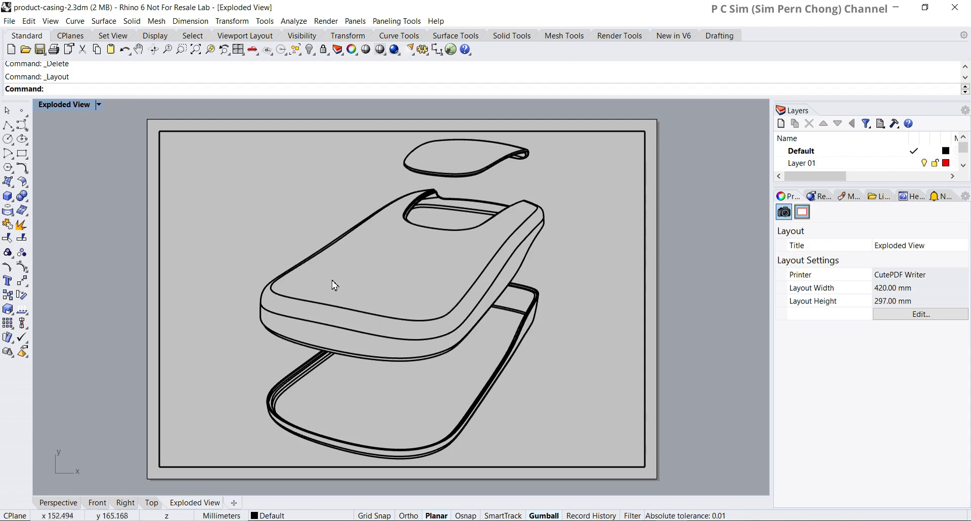
{"action": "double_click", "coordinate": [272, 231]}
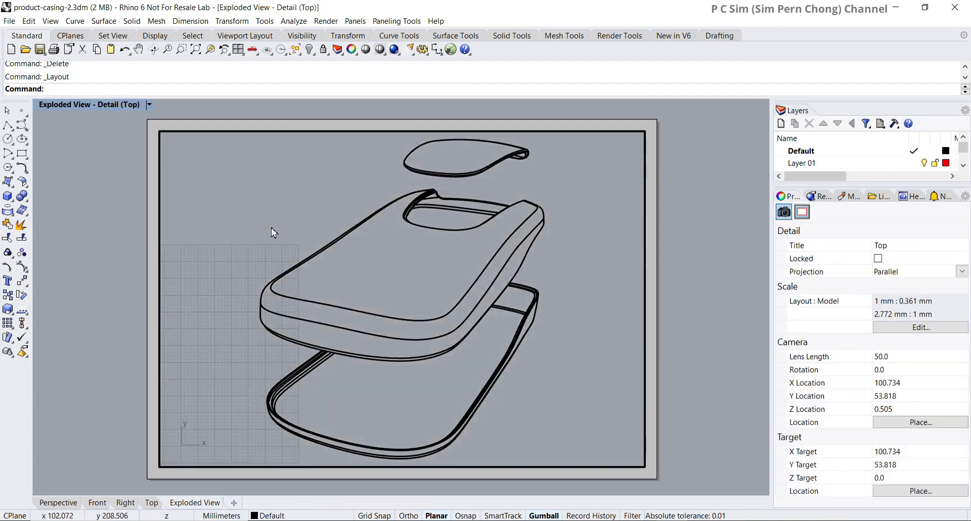
{"action": "scroll", "coordinate": [272, 231], "scroll_direction": "up", "scroll_amount": 1}
{"action": "scroll", "coordinate": [272, 232], "scroll_direction": "up", "scroll_amount": 1}
{"action": "scroll", "coordinate": [272, 231], "scroll_direction": "down", "scroll_amount": 3}
{"action": "scroll", "coordinate": [293, 256], "scroll_direction": "up", "scroll_amount": 3}
{"action": "scroll", "coordinate": [290, 258], "scroll_direction": "down", "scroll_amount": 2}
{"action": "mouse_move", "coordinate": [327, 245]}
{"action": "right_mouse_down"}
{"action": "mouse_move", "coordinate": [275, 258]}
{"action": "mouse_move", "coordinate": [357, 256]}
{"action": "mouse_move", "coordinate": [356, 247]}
{"action": "mouse_move", "coordinate": [314, 245]}
{"action": "mouse_move", "coordinate": [329, 243]}
{"action": "mouse_move", "coordinate": [340, 257]}
{"action": "right_mouse_up"}
{"action": "scroll", "coordinate": [324, 244], "scroll_direction": "down", "scroll_amount": 1}
{"action": "scroll", "coordinate": [334, 247], "scroll_direction": "down", "scroll_amount": 1}
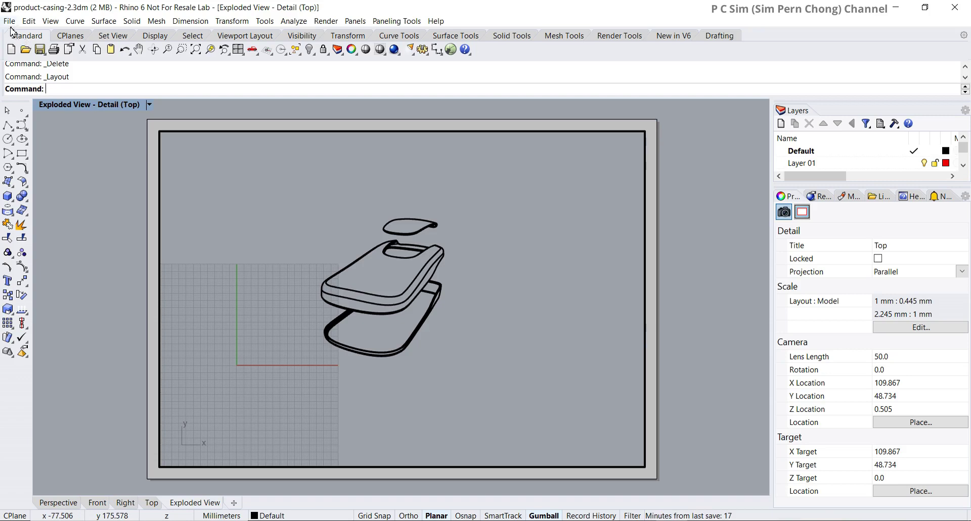
{"action": "left_click", "coordinate": [7, 25]}
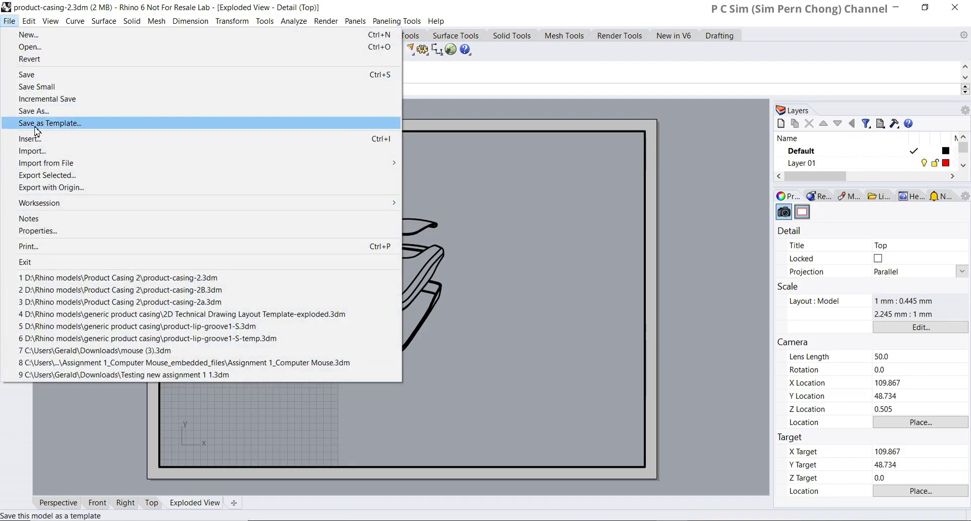
Import '2D Technical Drawing Layout Template-exploded.3dm', group it and move it onto the sheet border
{"action": "left_click", "coordinate": [48, 146]}
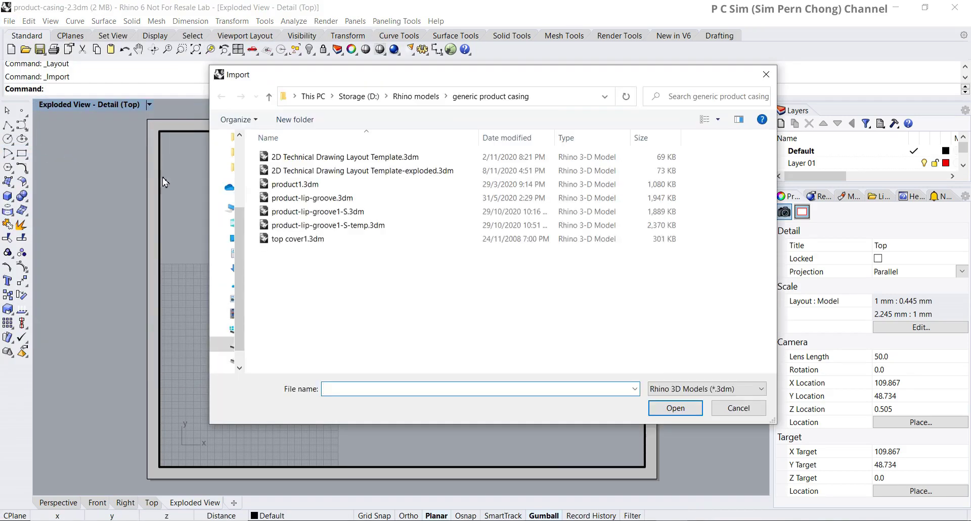
{"action": "left_click", "coordinate": [356, 172]}
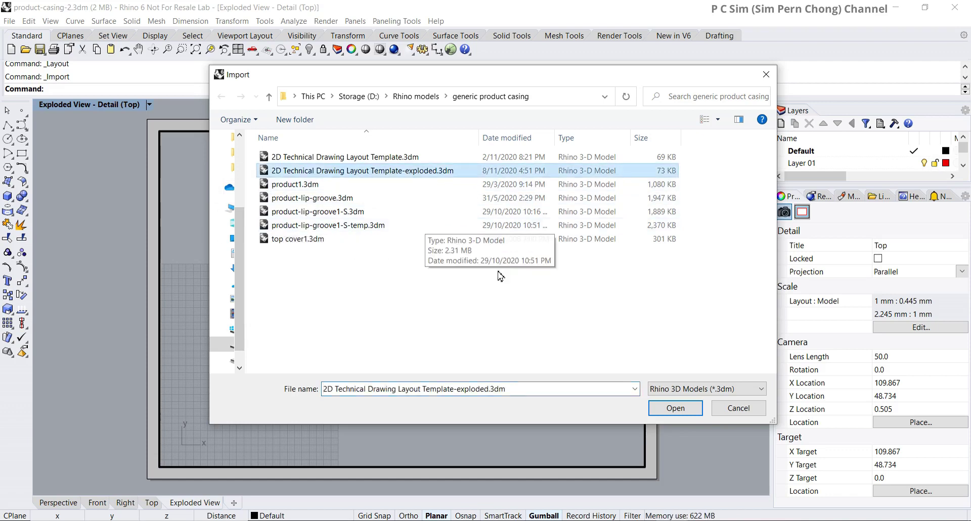
{"action": "left_click", "coordinate": [675, 408]}
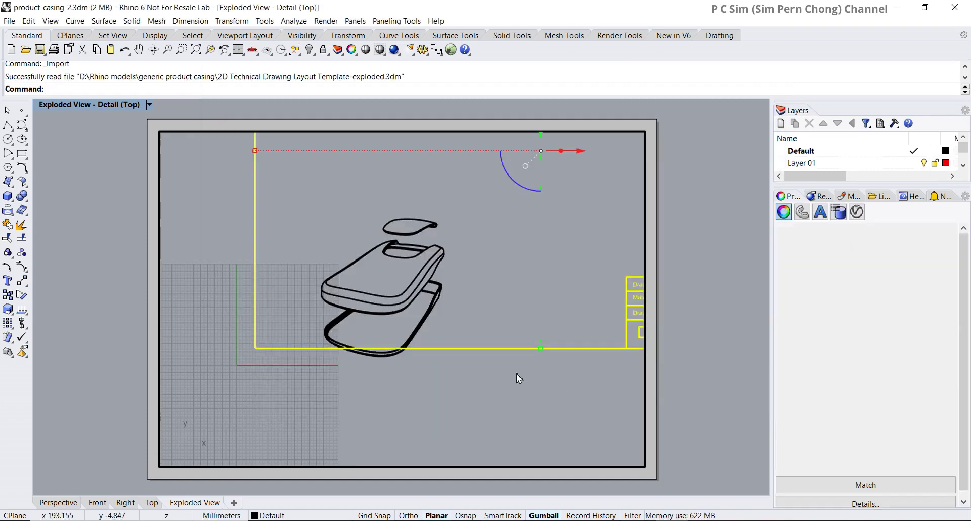
{"action": "key", "text": "ctrl+g"}
{"action": "left_click_drag", "start_coordinate": [541, 145], "coordinate": [489, 268]}
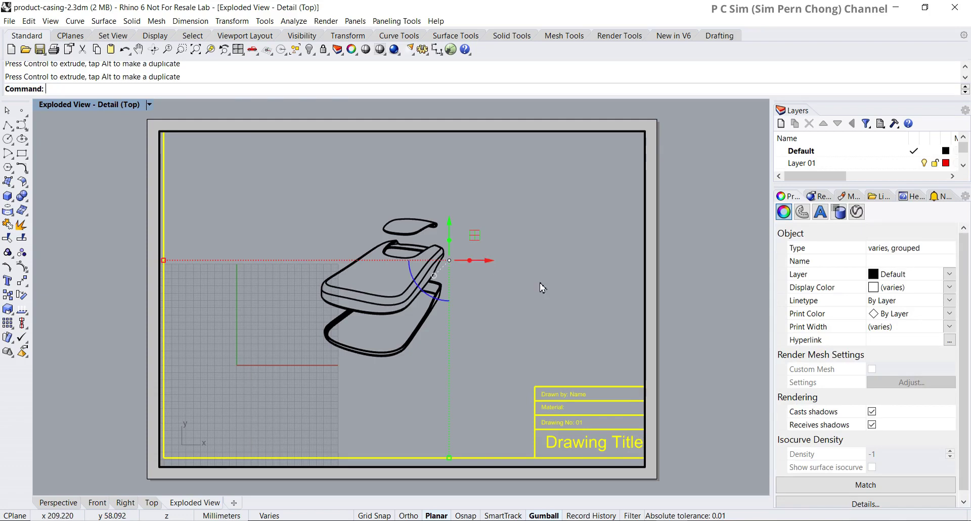
{"action": "left_click_drag", "start_coordinate": [165, 265], "coordinate": [166, 266]}
{"action": "key", "text": "Escape"}
Adjust the page and detail view, then window-select all the casing curves in the detail
{"action": "scroll", "coordinate": [247, 275], "scroll_direction": "down", "scroll_amount": 3}
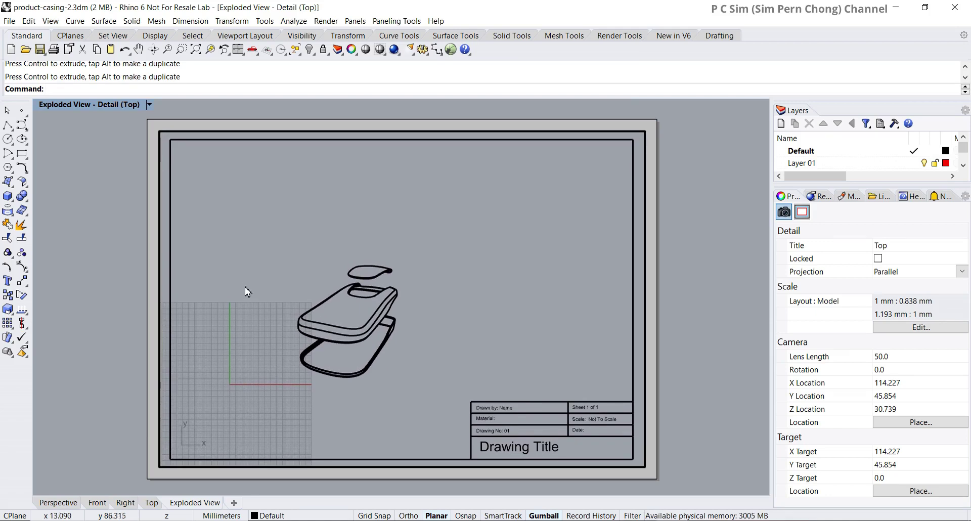
{"action": "scroll", "coordinate": [247, 286], "scroll_direction": "up", "scroll_amount": 1}
{"action": "scroll", "coordinate": [247, 287], "scroll_direction": "down", "scroll_amount": 2}
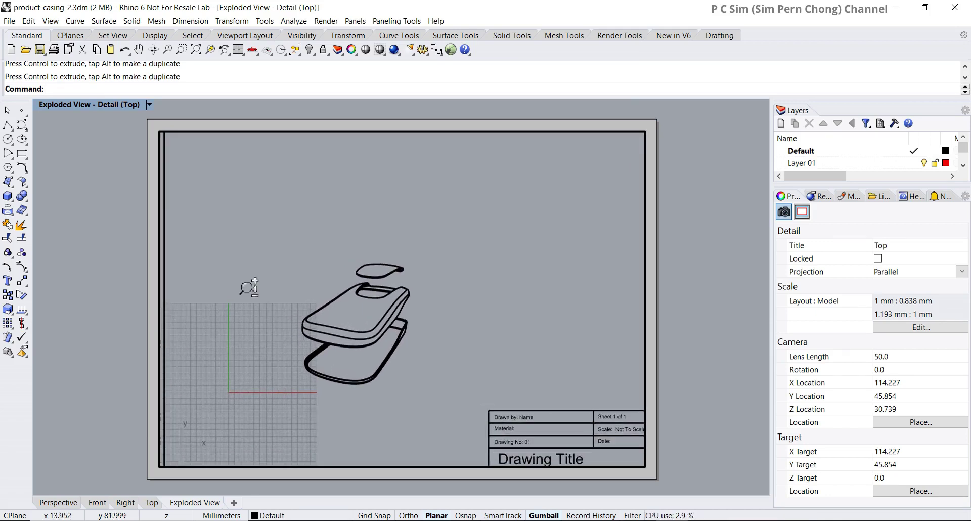
{"action": "right_click_drag", "start_coordinate": [246, 289], "coordinate": [243, 292]}
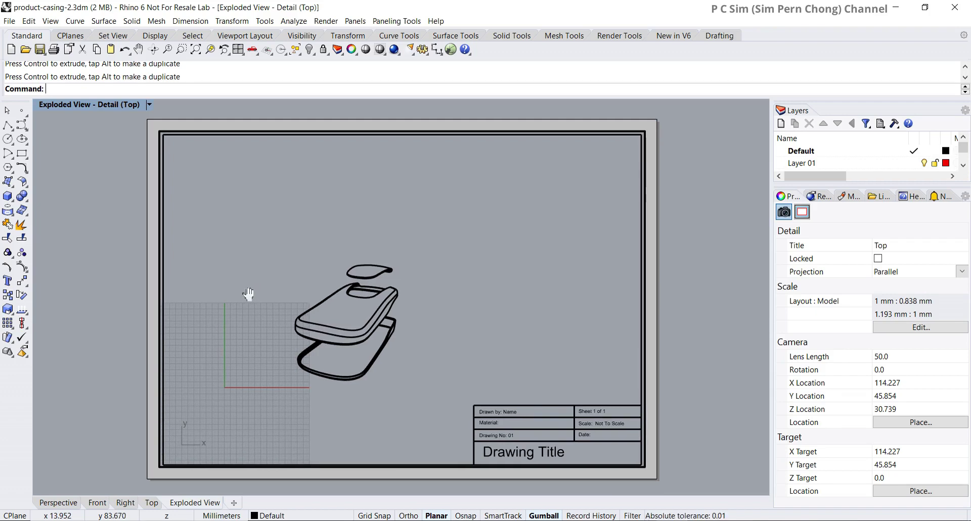
{"action": "double_click", "coordinate": [242, 292]}
{"action": "right_click_drag", "start_coordinate": [243, 288], "coordinate": [248, 286]}
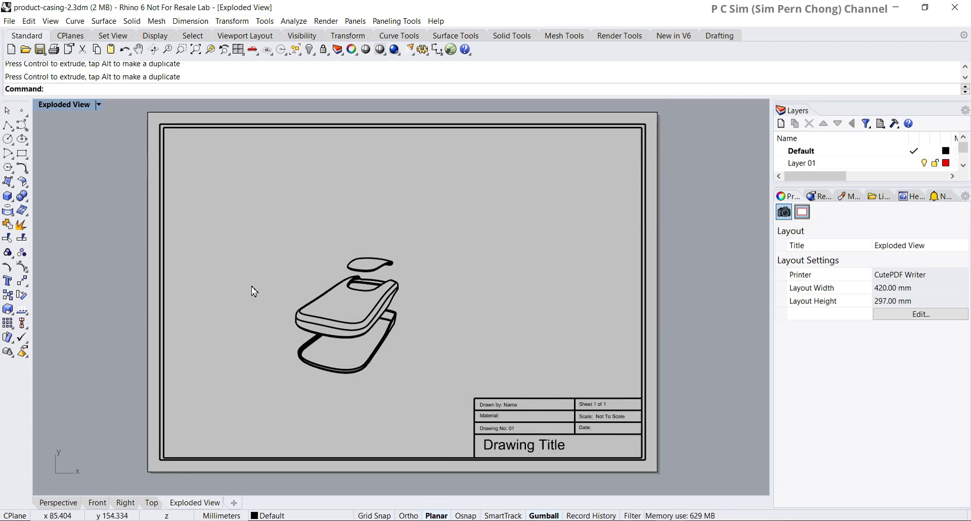
{"action": "double_click", "coordinate": [253, 290]}
{"action": "left_click_drag", "start_coordinate": [238, 228], "coordinate": [438, 399]}
Scale up the 138 casing curves and shift the drawing clear of the title block
{"action": "left_click_drag", "start_coordinate": [296, 315], "coordinate": [245, 315]}
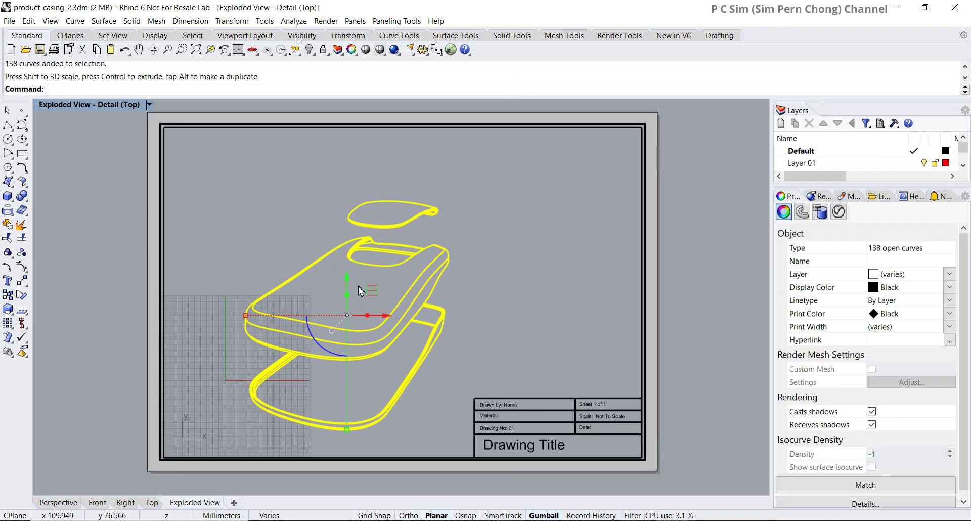
{"action": "left_click_drag", "start_coordinate": [348, 282], "coordinate": [375, 302]}
{"action": "left_click", "coordinate": [479, 303]}
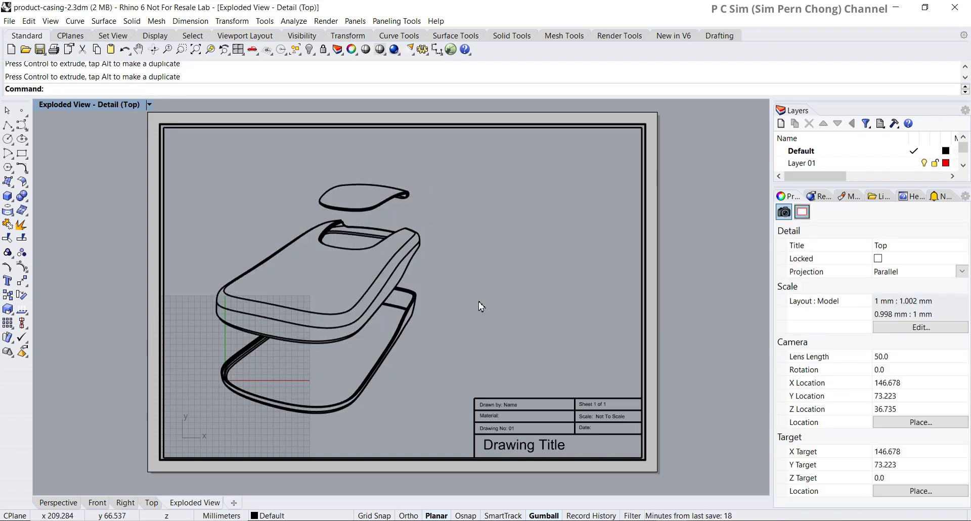
{"action": "double_click", "coordinate": [481, 305]}
{"action": "right_click_drag", "start_coordinate": [477, 317], "coordinate": [445, 329]}
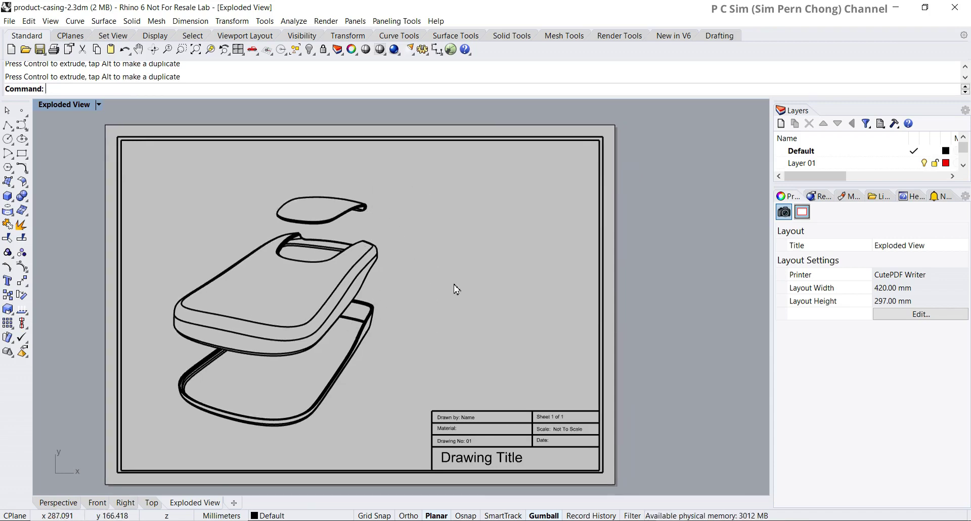
{"action": "double_click", "coordinate": [422, 240]}
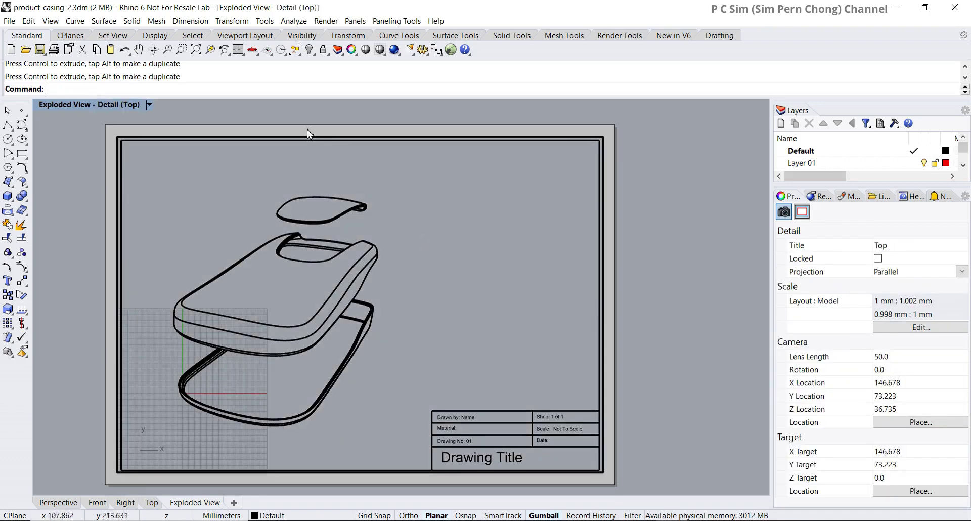
Draw a leader from the top lid up to a bend, with a horizontal Ortho segment rightward
{"action": "left_click", "coordinate": [190, 21]}
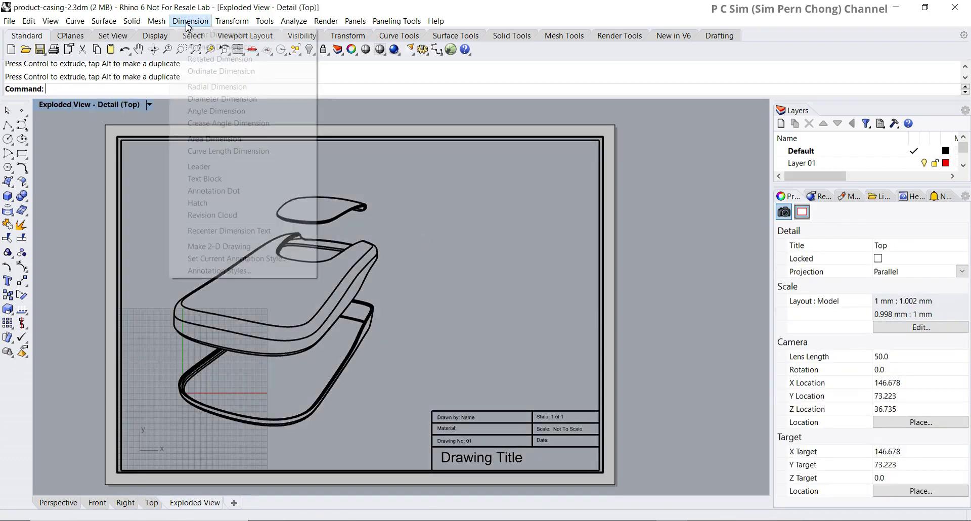
{"action": "left_click", "coordinate": [207, 169]}
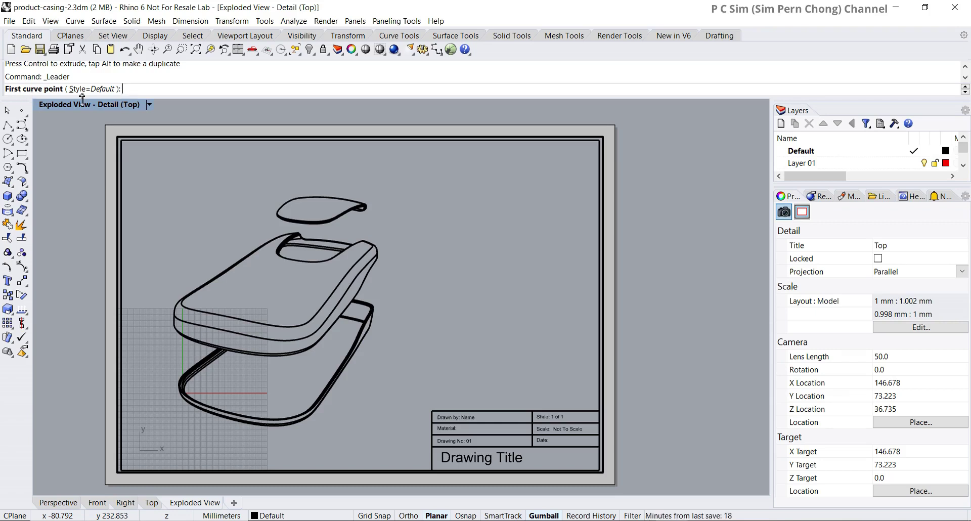
{"action": "left_click", "coordinate": [328, 205]}
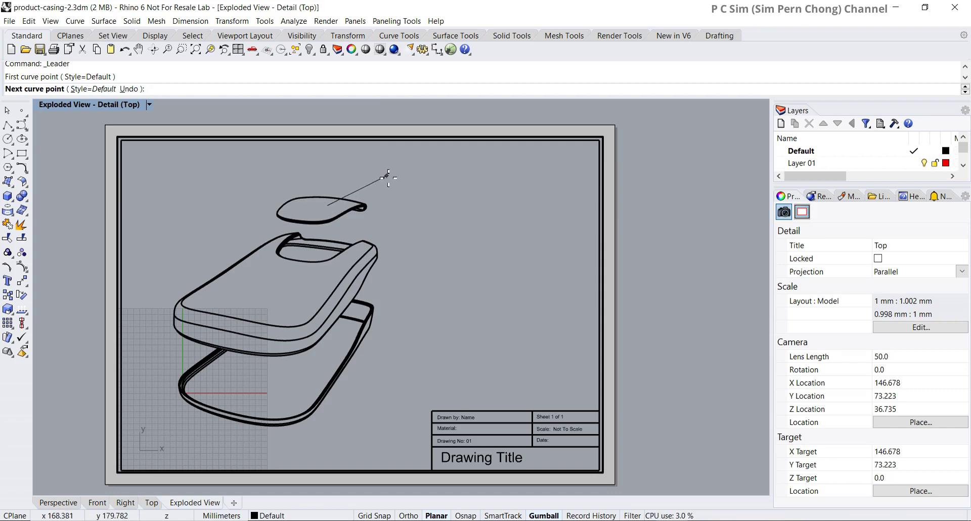
{"action": "left_click", "coordinate": [388, 173]}
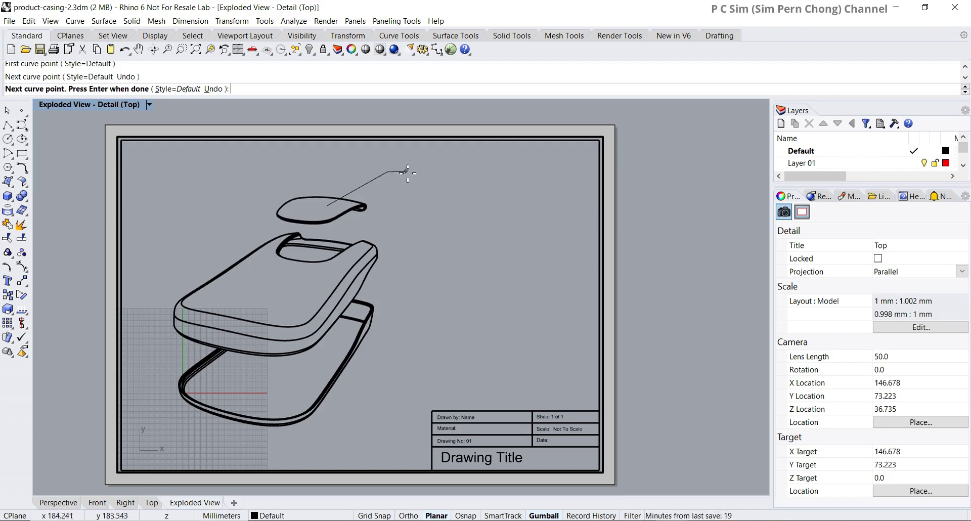
{"action": "key", "text": "F8"}
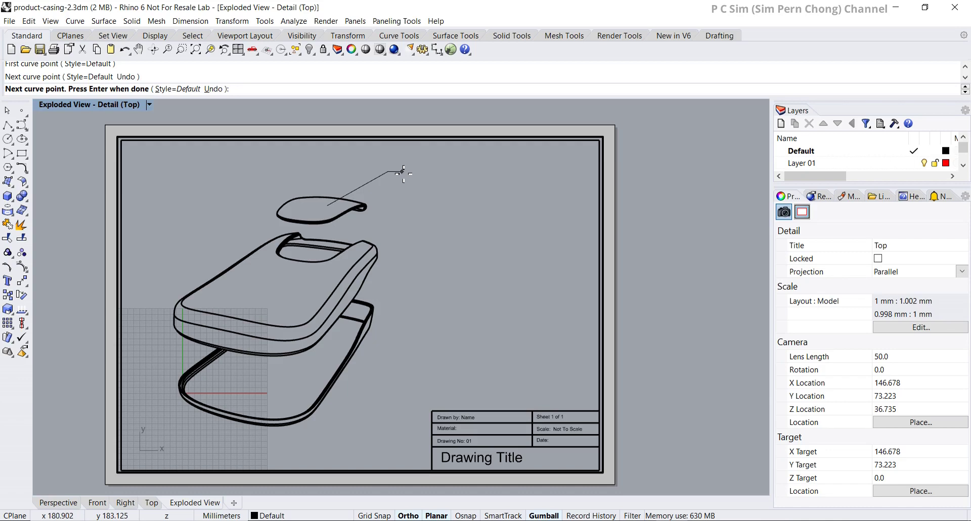
{"action": "left_click", "coordinate": [403, 172]}
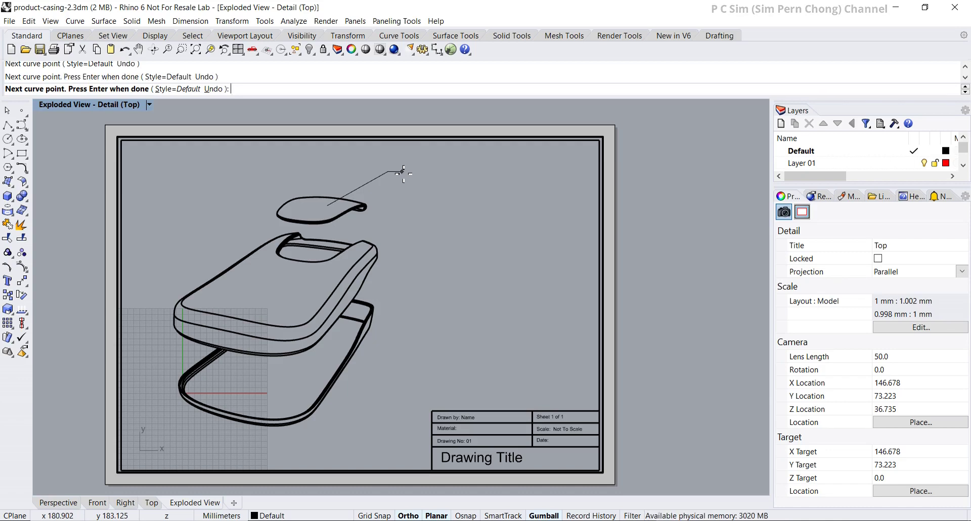
{"action": "key", "text": "Return"}
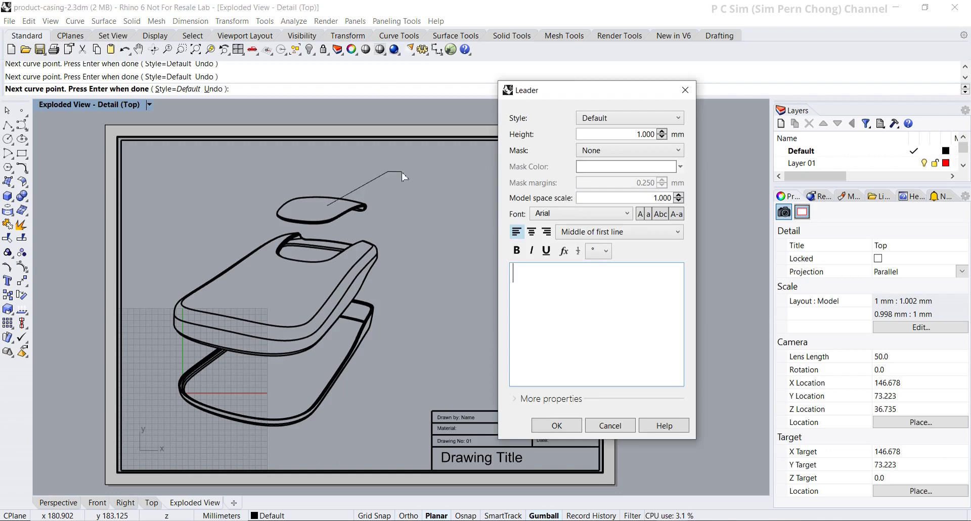
Give the leader the text 'Clear Cover' with text height 5 and arrow size 5
{"action": "left_click_drag", "start_coordinate": [537, 99], "coordinate": [474, 127]}
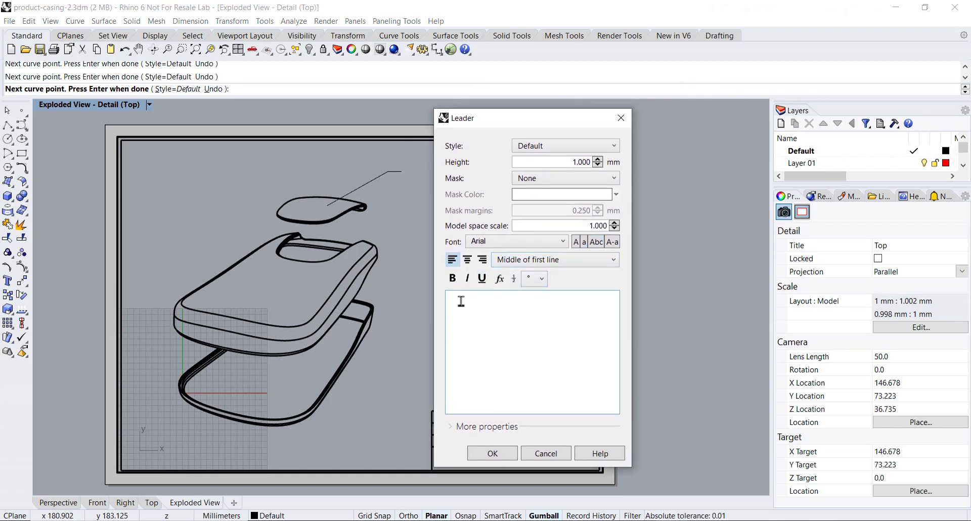
{"action": "left_click_drag", "start_coordinate": [484, 122], "coordinate": [494, 117]}
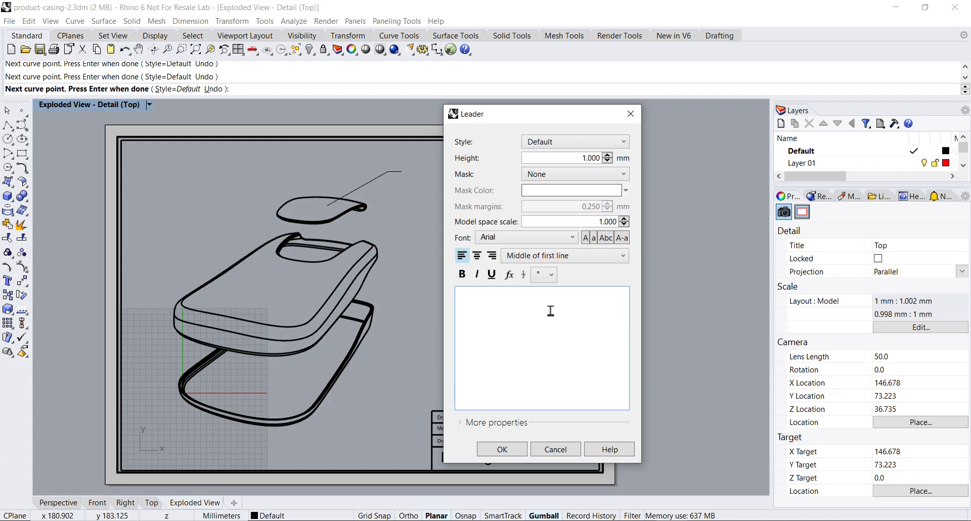
{"action": "type", "text": "r Cover"}
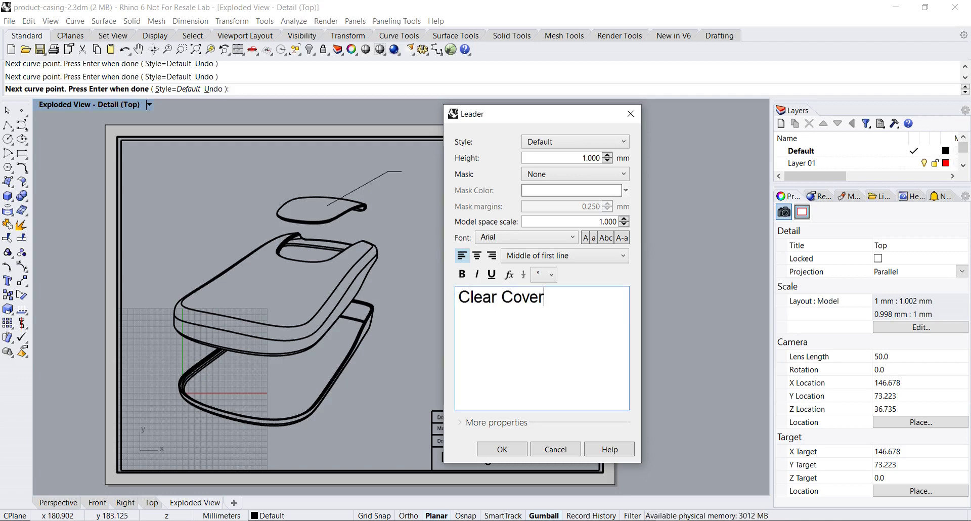
{"action": "double_click", "coordinate": [601, 158]}
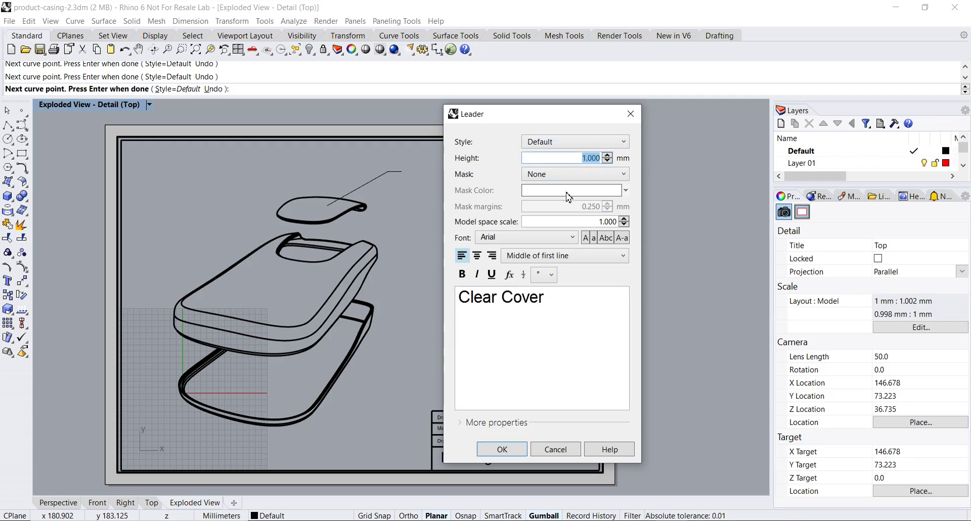
{"action": "type", "text": "5"}
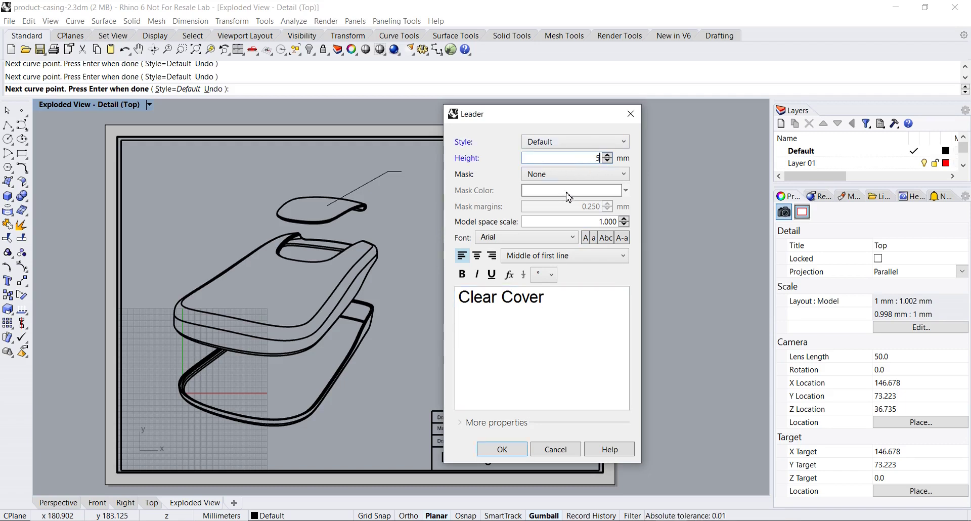
{"action": "left_click", "coordinate": [461, 423]}
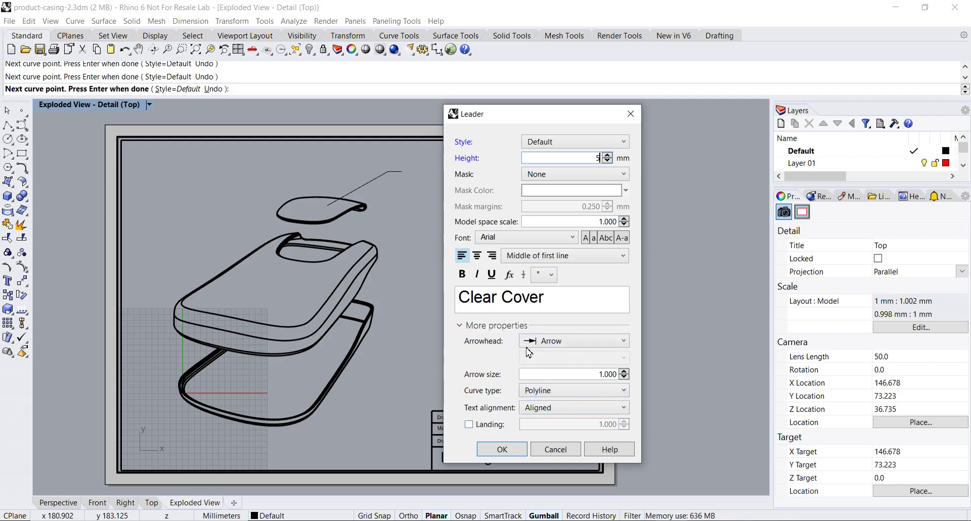
{"action": "left_click_drag", "start_coordinate": [591, 376], "coordinate": [616, 374]}
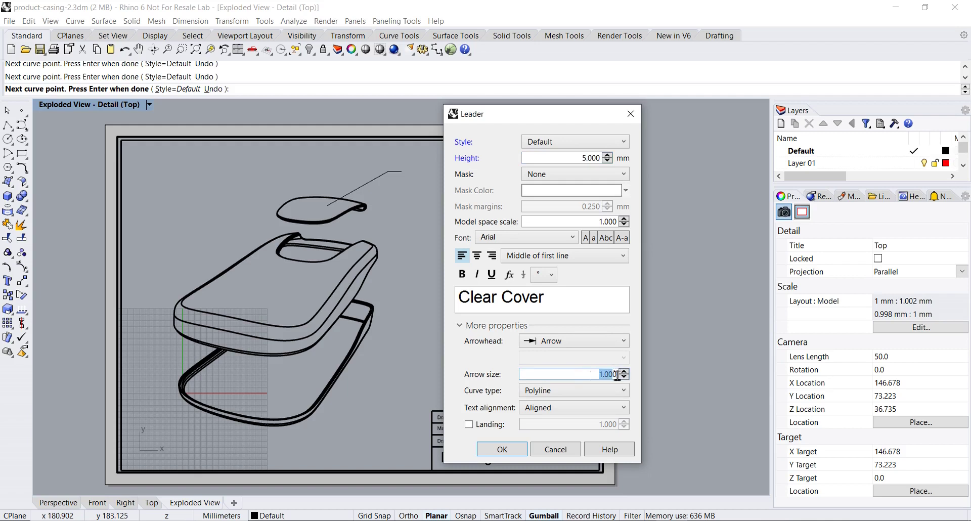
{"action": "type", "text": "5"}
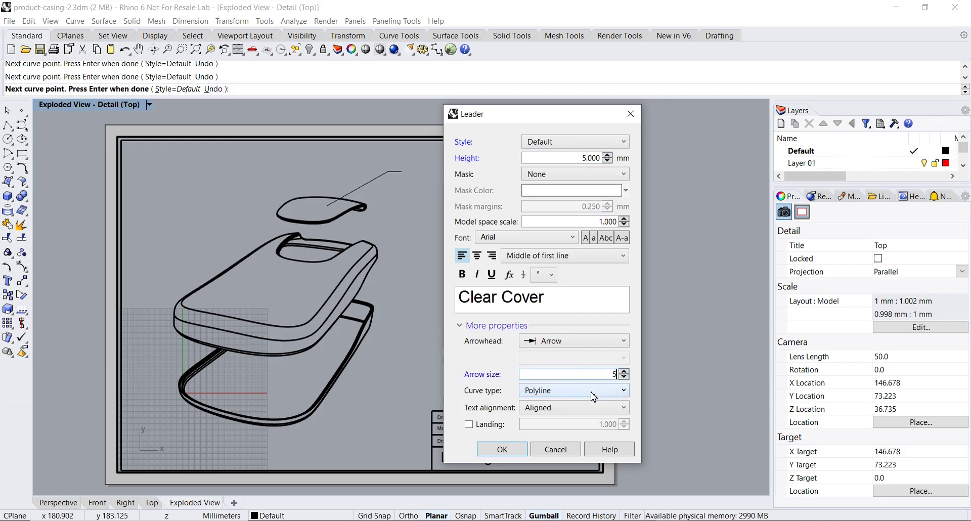
{"action": "left_click", "coordinate": [506, 453]}
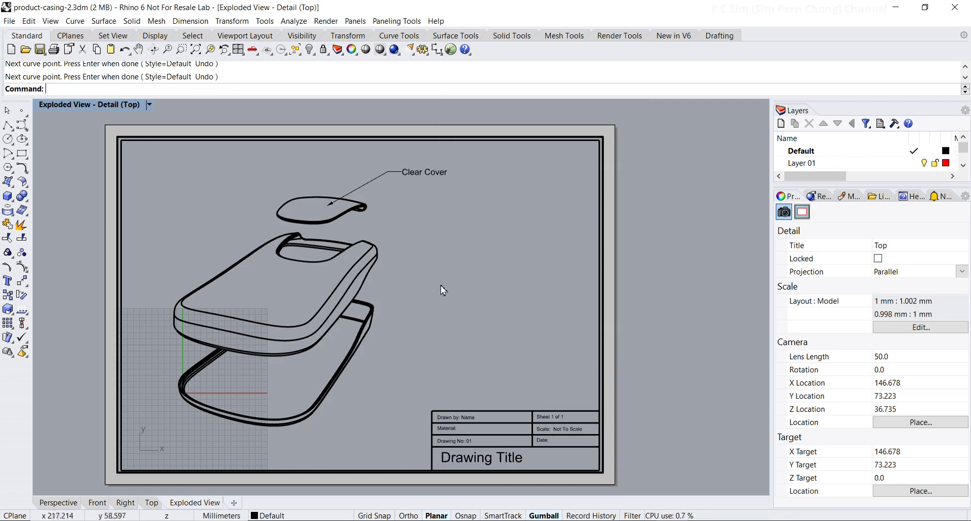
Nudge the Clear Cover leader right, then copy it down to the top and bottom covers
{"action": "left_click", "coordinate": [439, 182]}
{"action": "left_click_drag", "start_coordinate": [426, 191], "coordinate": [438, 190]}
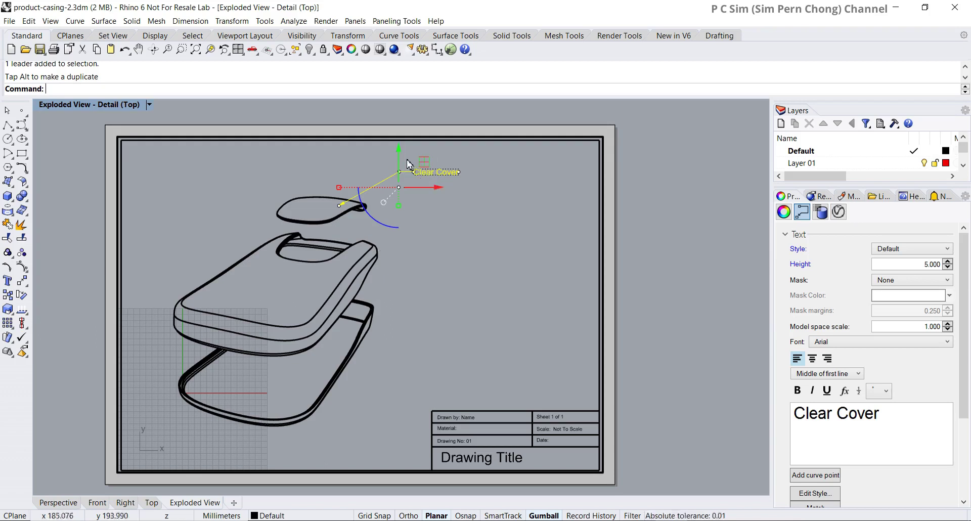
{"action": "left_click_drag", "start_coordinate": [399, 150], "coordinate": [402, 276]}
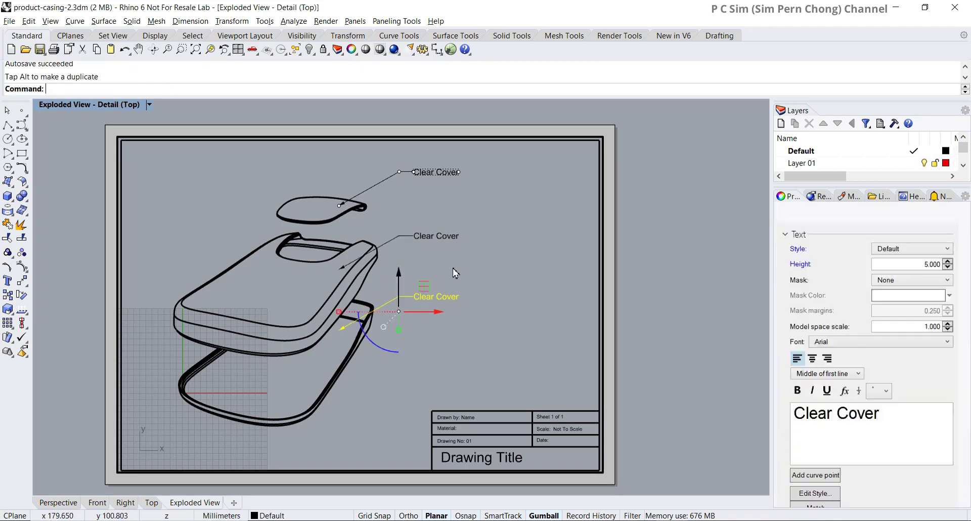
{"action": "left_click", "coordinate": [480, 268]}
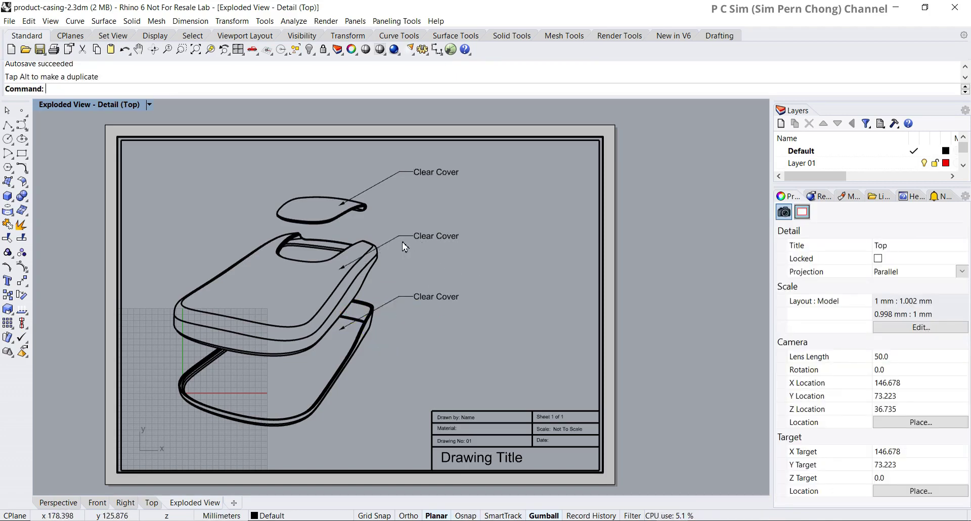
Change the middle leader's text from 'Clear Cover' to 'Top Cover'
{"action": "double_click", "coordinate": [445, 239]}
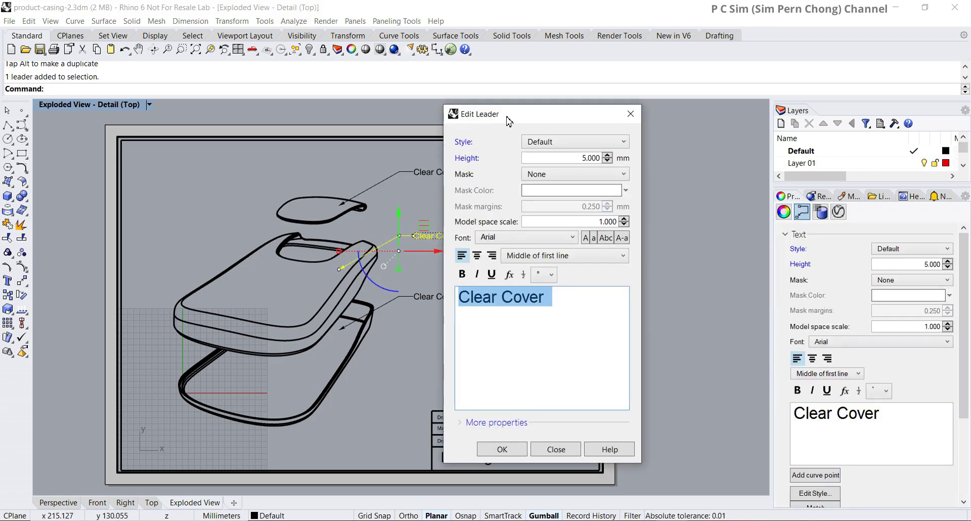
{"action": "left_click_drag", "start_coordinate": [507, 117], "coordinate": [518, 121]}
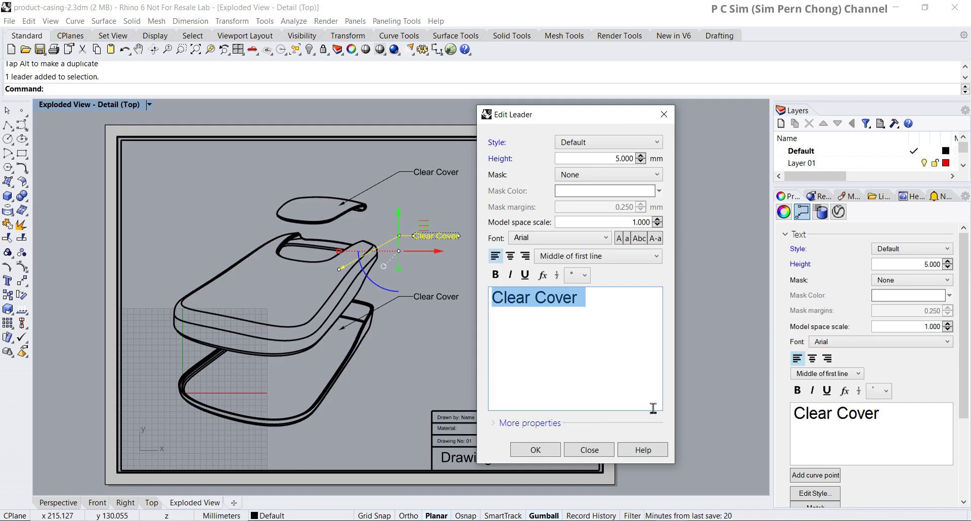
{"action": "left_click", "coordinate": [534, 305]}
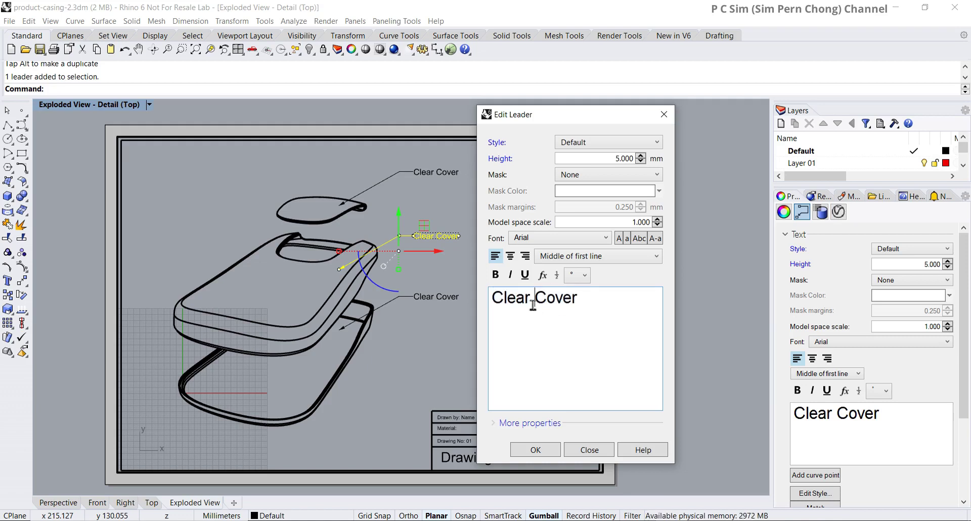
{"action": "left_click_drag", "start_coordinate": [532, 303], "coordinate": [486, 304]}
{"action": "type", "text": "Top"}
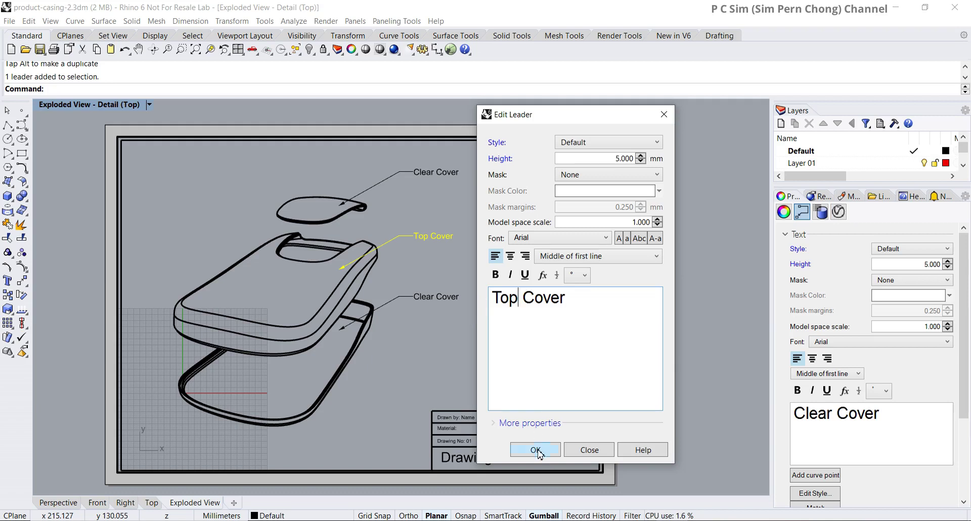
{"action": "left_click", "coordinate": [536, 450]}
Change the lower leader's text from 'Clear Cover' to 'Bottom Cover'
{"action": "left_click", "coordinate": [423, 303]}
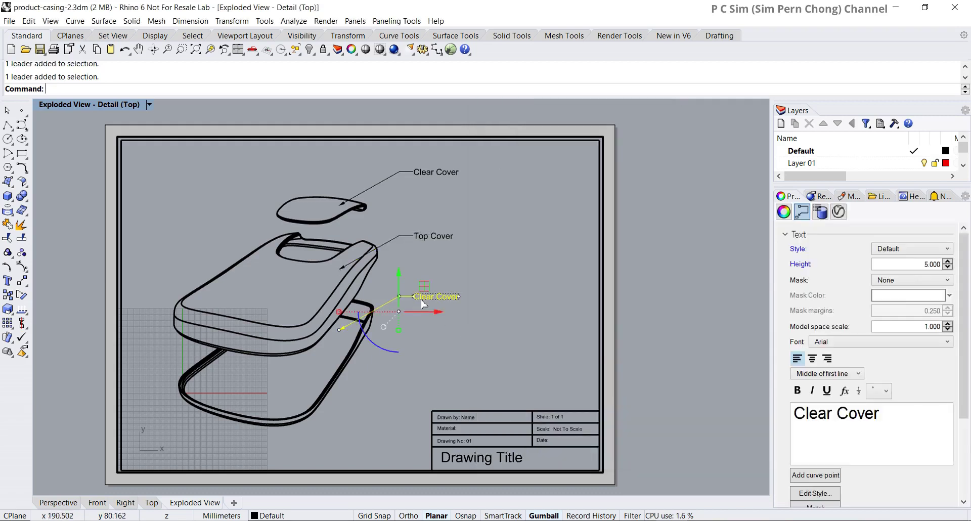
{"action": "double_click", "coordinate": [424, 303]}
{"action": "left_click", "coordinate": [529, 300]}
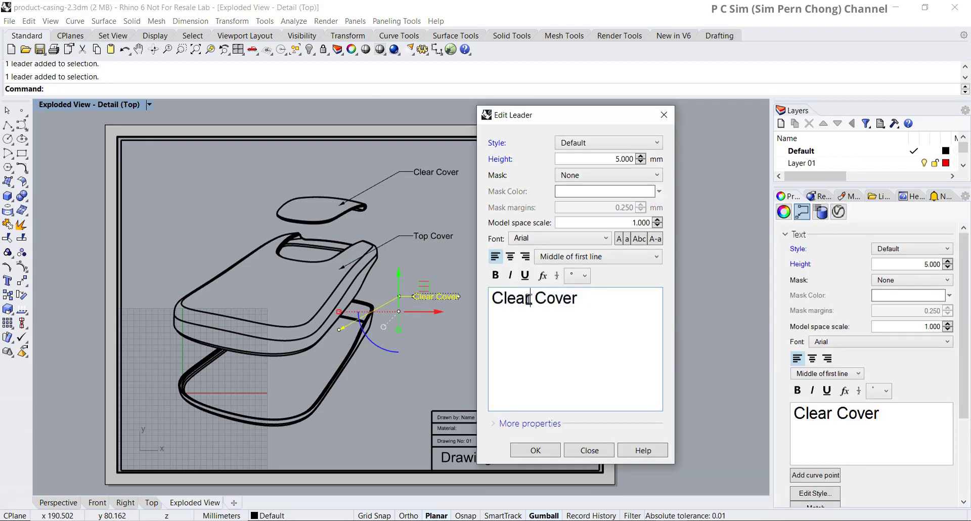
{"action": "left_click_drag", "start_coordinate": [531, 299], "coordinate": [489, 303]}
{"action": "type", "text": "Bottom"}
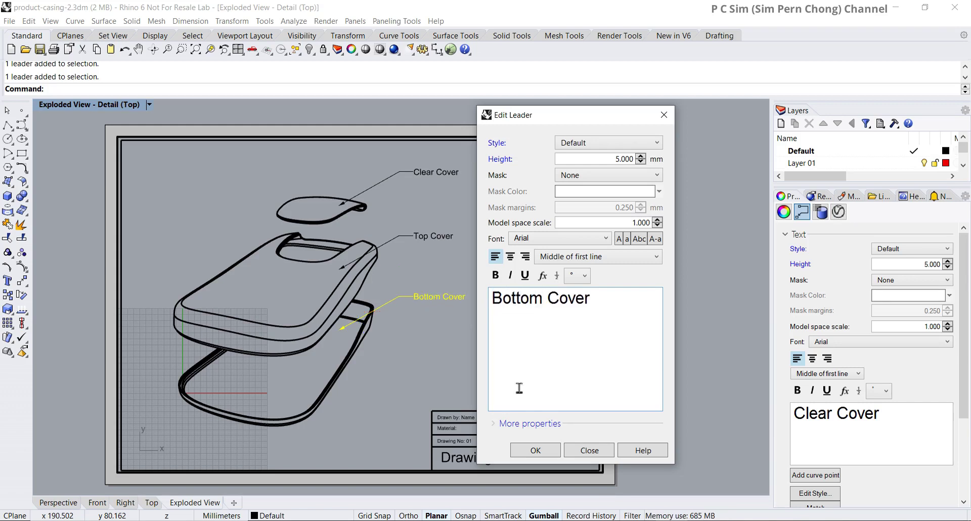
{"action": "left_click", "coordinate": [535, 450]}
{"action": "double_click", "coordinate": [475, 359]}
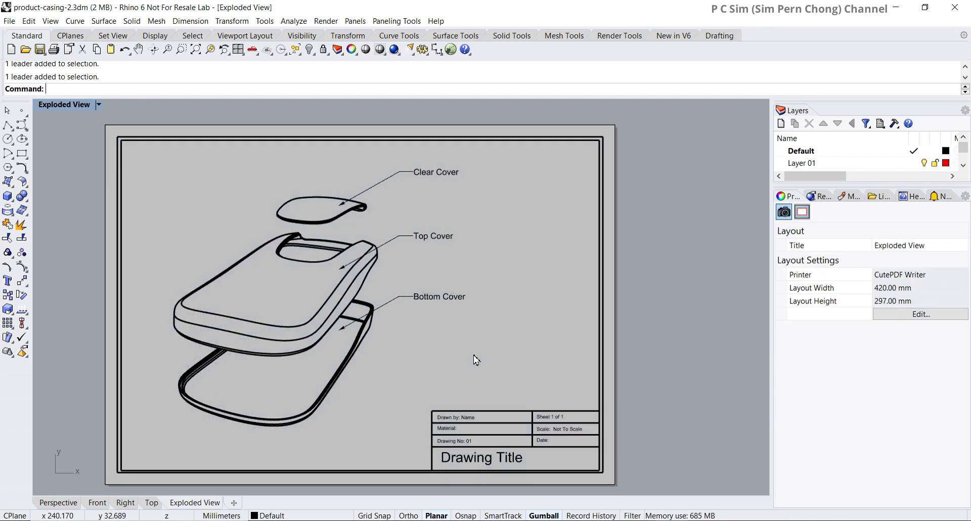
{"action": "scroll", "coordinate": [473, 359], "scroll_direction": "down", "scroll_amount": 2}
{"action": "scroll", "coordinate": [473, 358], "scroll_direction": "up", "scroll_amount": 4}
{"action": "scroll", "coordinate": [474, 358], "scroll_direction": "down", "scroll_amount": 2}
{"action": "right_click_drag", "start_coordinate": [473, 358], "coordinate": [458, 344]}
{"action": "scroll", "coordinate": [488, 349], "scroll_direction": "up", "scroll_amount": 2}
{"action": "scroll", "coordinate": [457, 336], "scroll_direction": "down", "scroll_amount": 4}
{"action": "right_click_drag", "start_coordinate": [457, 336], "coordinate": [485, 332]}
{"action": "scroll", "coordinate": [448, 329], "scroll_direction": "up", "scroll_amount": 2}
{"action": "scroll", "coordinate": [448, 329], "scroll_direction": "down", "scroll_amount": 2}
{"action": "scroll", "coordinate": [486, 332], "scroll_direction": "up", "scroll_amount": 2}
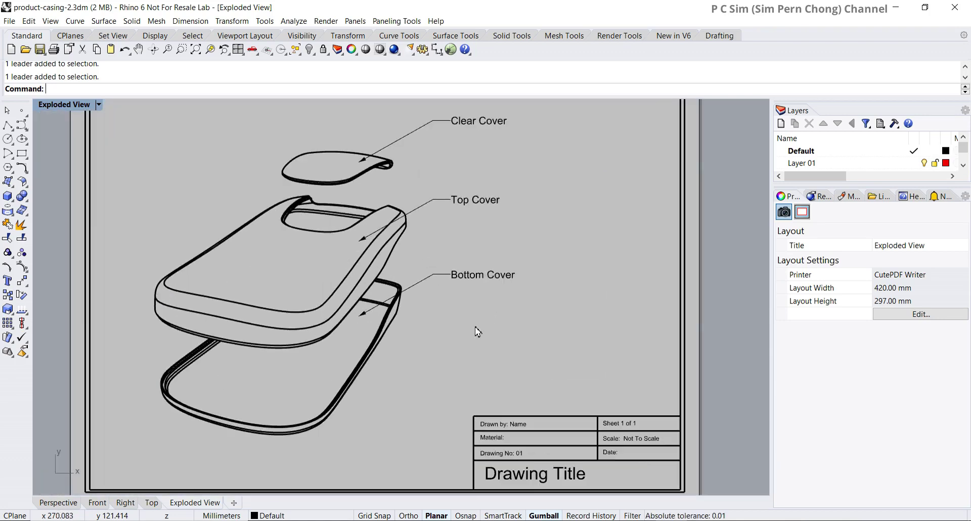
{"action": "scroll", "coordinate": [475, 338], "scroll_direction": "down", "scroll_amount": 1}
{"action": "scroll", "coordinate": [478, 340], "scroll_direction": "up", "scroll_amount": 2}
{"action": "scroll", "coordinate": [477, 341], "scroll_direction": "down", "scroll_amount": 2}
{"action": "scroll", "coordinate": [477, 340], "scroll_direction": "up", "scroll_amount": 2}
{"action": "scroll", "coordinate": [478, 340], "scroll_direction": "down", "scroll_amount": 2}
{"action": "scroll", "coordinate": [477, 339], "scroll_direction": "up", "scroll_amount": 2}
{"action": "scroll", "coordinate": [470, 323], "scroll_direction": "down", "scroll_amount": 2}
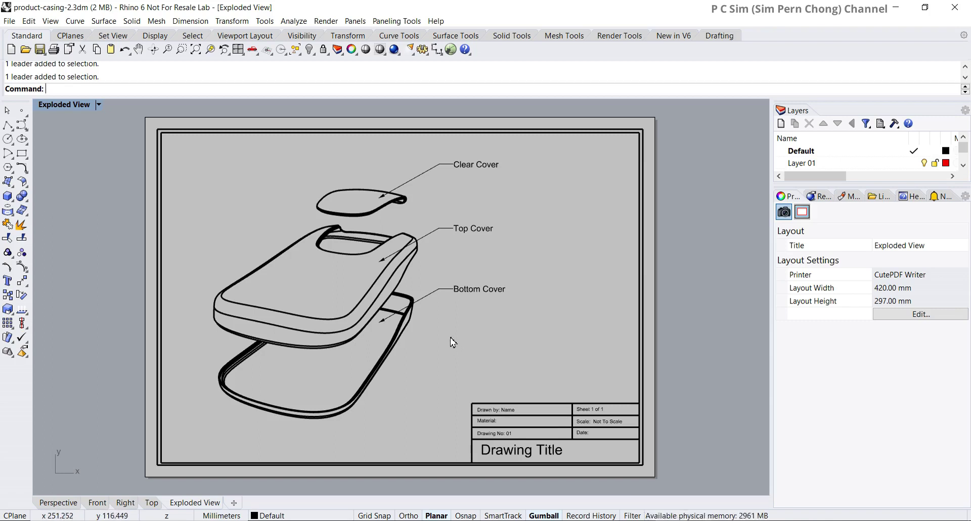
{"action": "double_click", "coordinate": [454, 275]}
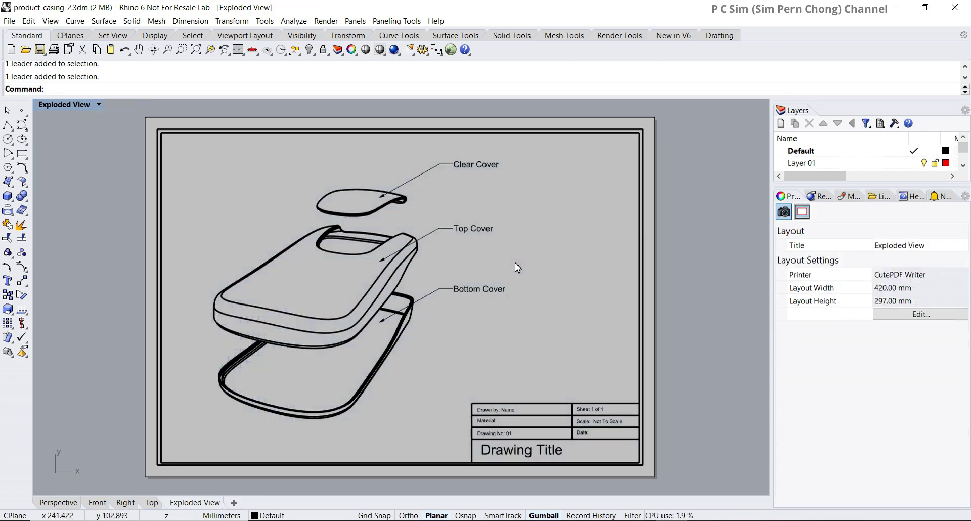
{"action": "double_click", "coordinate": [519, 264]}
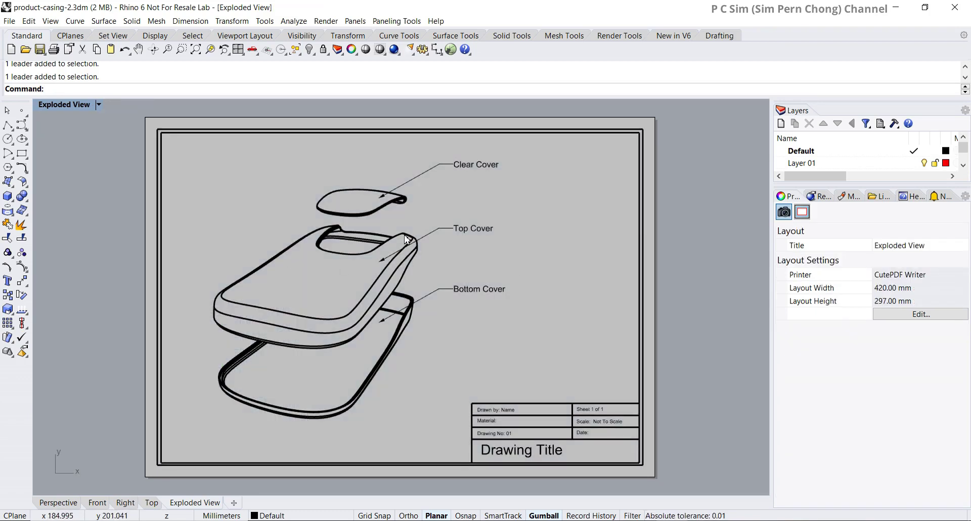
{"action": "scroll", "coordinate": [507, 285], "scroll_direction": "up", "scroll_amount": 1}
{"action": "scroll", "coordinate": [505, 291], "scroll_direction": "down", "scroll_amount": 1}
{"action": "scroll", "coordinate": [505, 290], "scroll_direction": "up", "scroll_amount": 3}
{"action": "scroll", "coordinate": [499, 295], "scroll_direction": "down", "scroll_amount": 3}
{"action": "right_click_drag", "start_coordinate": [499, 292], "coordinate": [499, 297]}
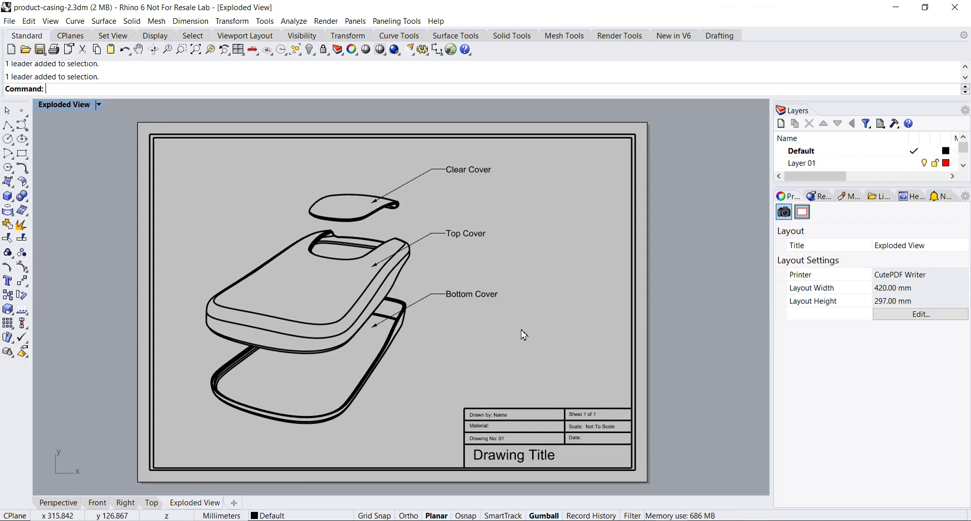